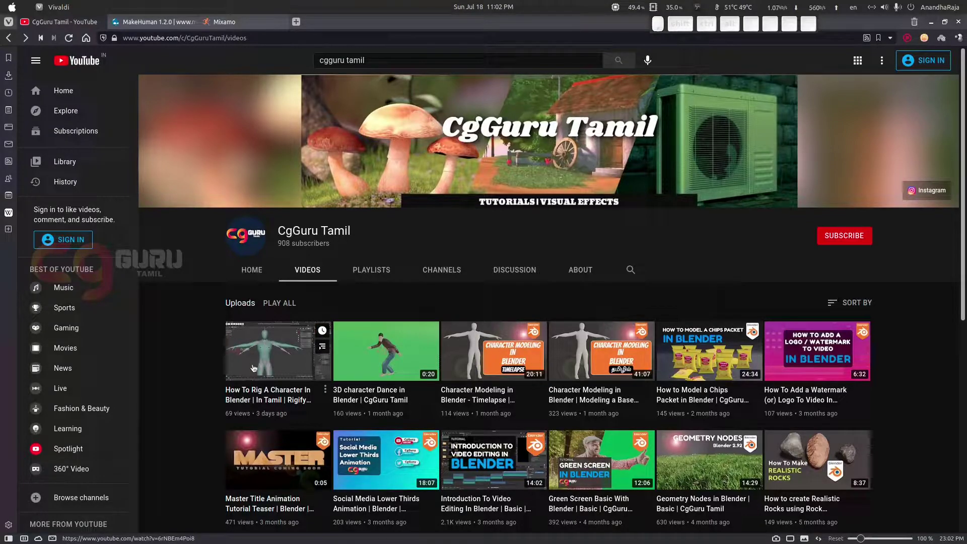
- Look over the MakeHuman 1.2.0 download page and the Mixamo site in the browser
mouse_move(531, 354)
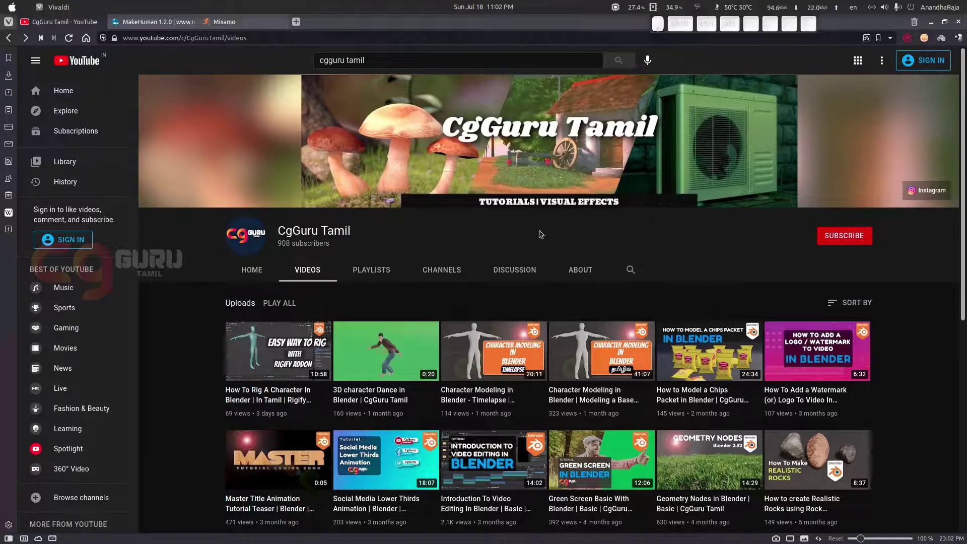
left_click(151, 24)
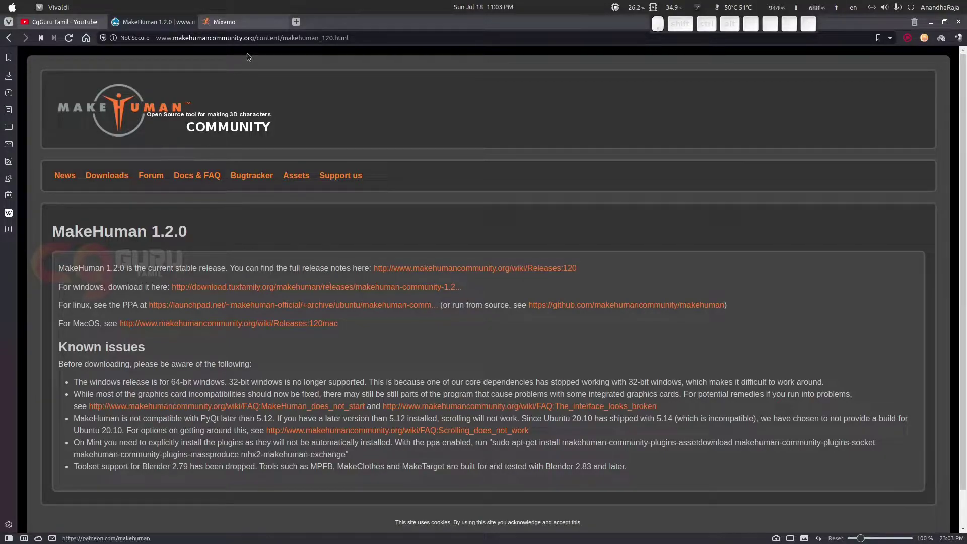
left_click(252, 27)
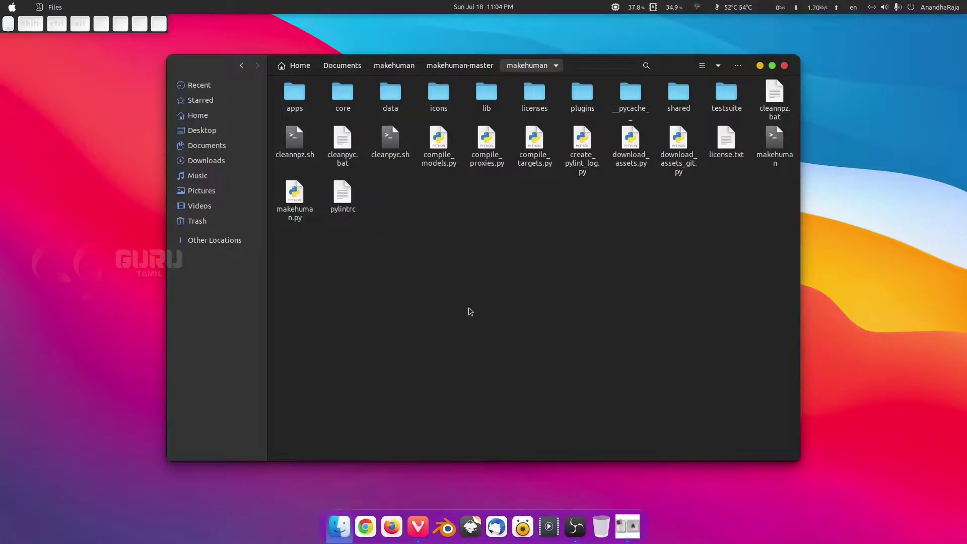
- Launch MakeHuman from a terminal in its makehuman folder with python3 makehuman.py, and minimise the terminal once it loads
right_click(469, 311)
left_click(512, 370)
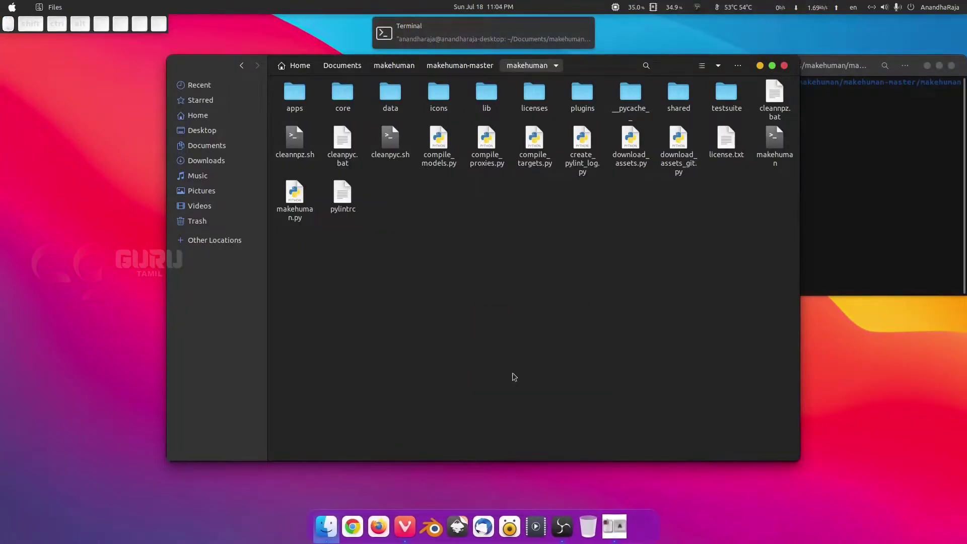
left_click_drag(783, 76, 644, 73)
type("python3 makehuman.py")
key("Return")
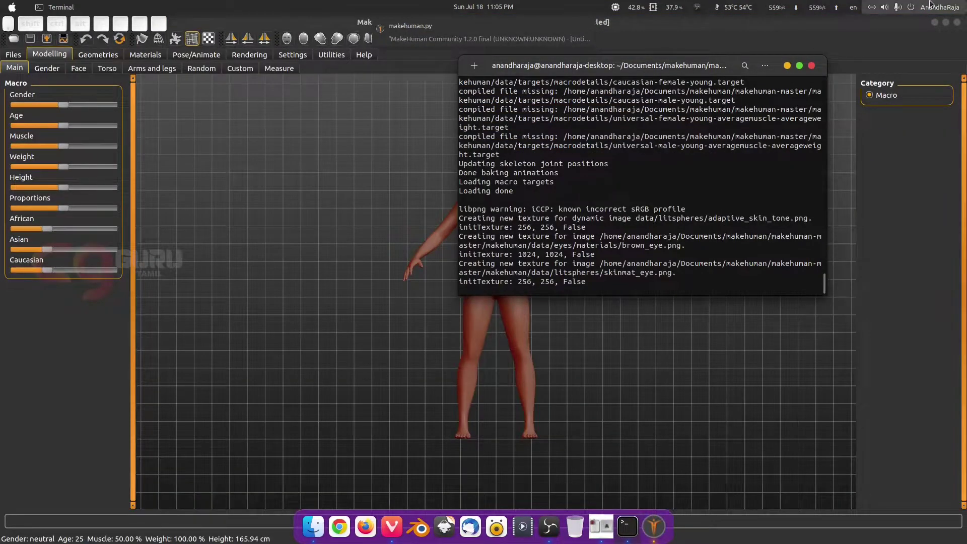
left_click(787, 66)
- Examine the default human model from several angles, from the full body to a close-up of the face
left_click_drag(431, 222, 514, 210)
scroll(511, 197, "up", 3)
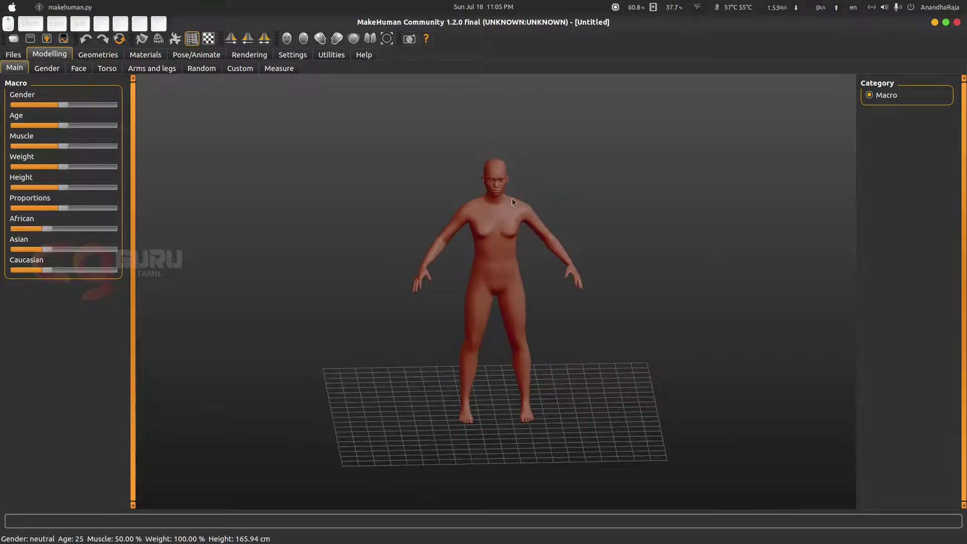
scroll(495, 199, "down", 3)
scroll(495, 198, "up", 3)
scroll(495, 197, "down", 3)
scroll(495, 195, "down", 3)
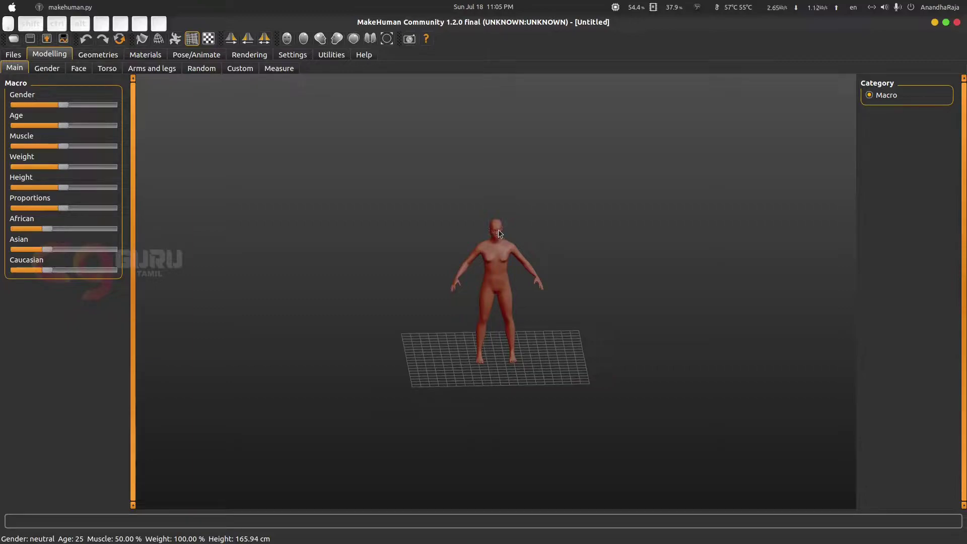
right_click_drag(498, 229, 494, 165)
scroll(496, 116, "up", 5)
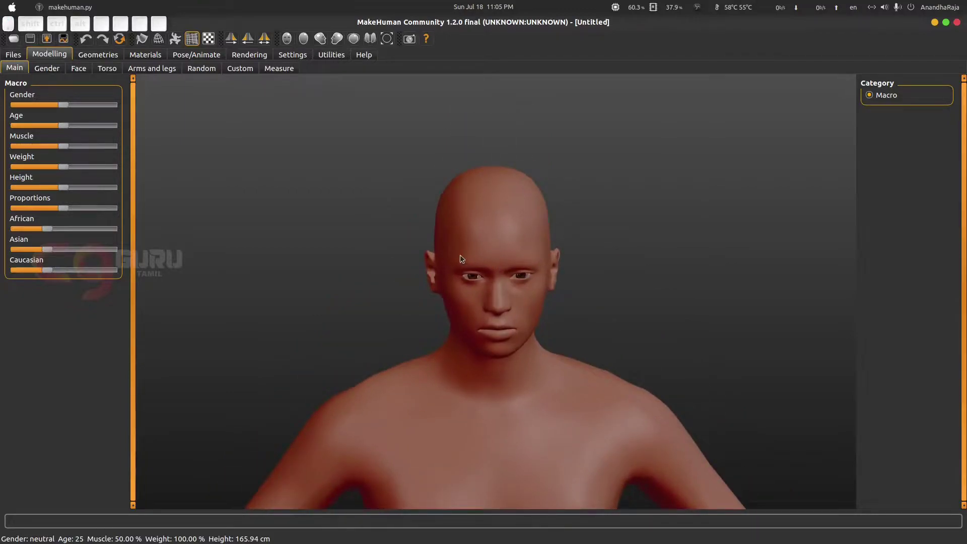
scroll(548, 273, "up", 3)
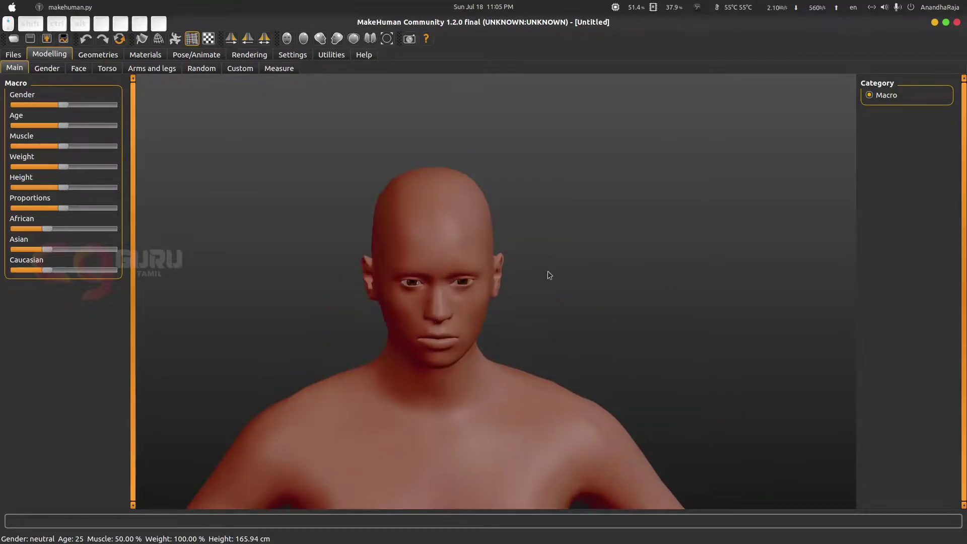
scroll(478, 257, "down", 6)
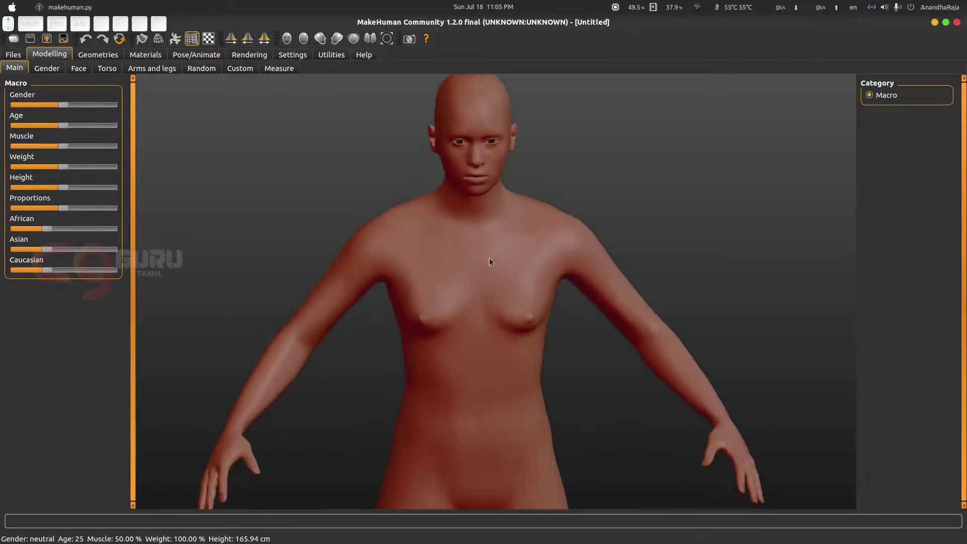
scroll(526, 265, "down", 1)
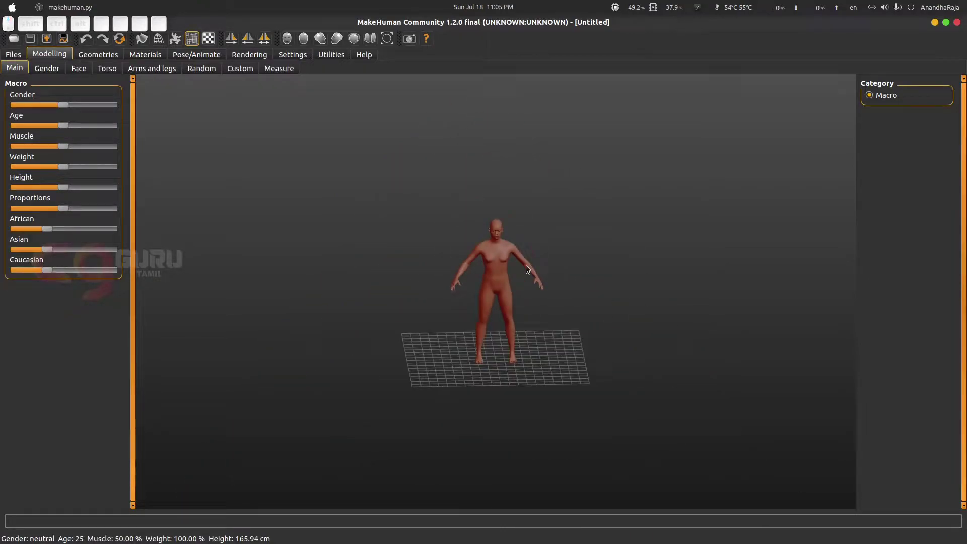
left_click_drag(525, 265, 536, 293)
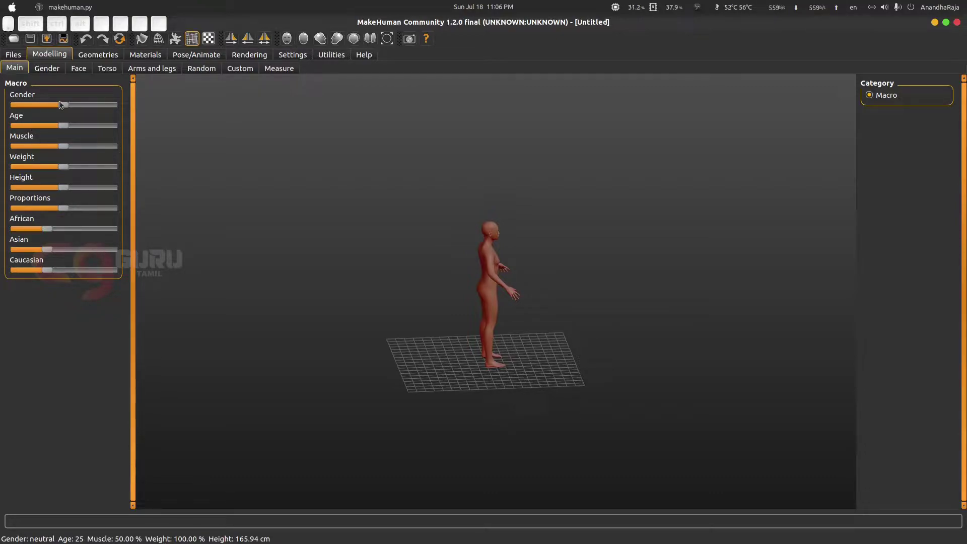
- Try the model fully female, set its gender to fully male, and dress it in the Male casualsuit01 outfit
left_click_drag(65, 107, 1, 106)
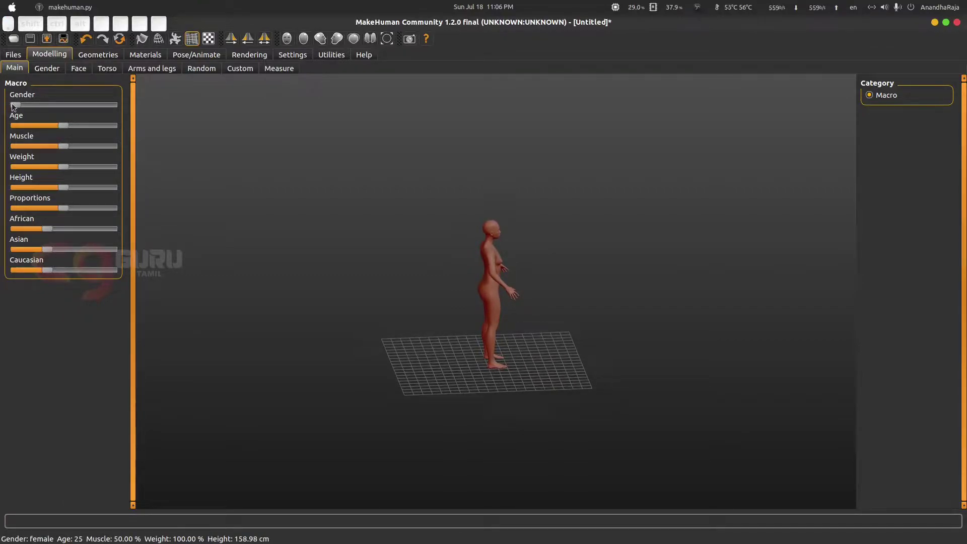
left_click_drag(14, 106, 126, 108)
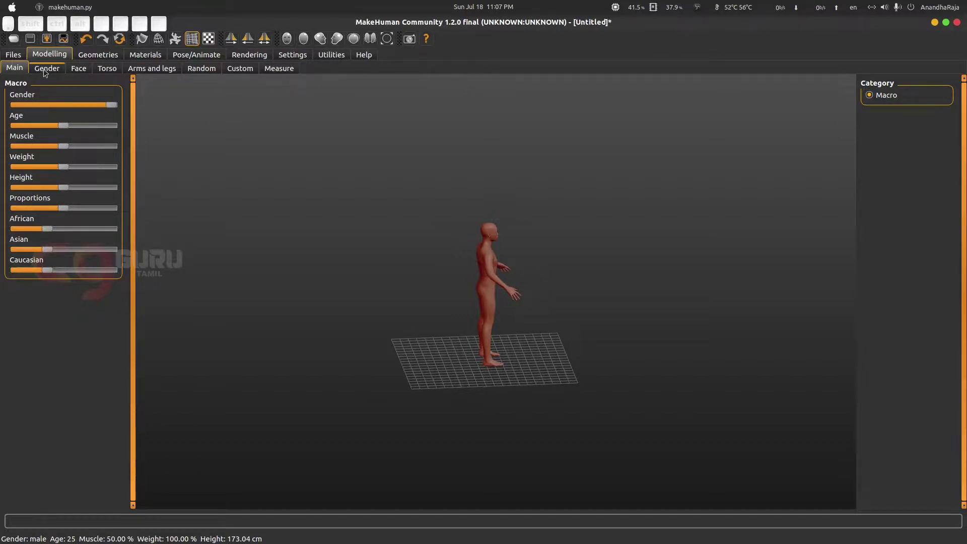
left_click(103, 57)
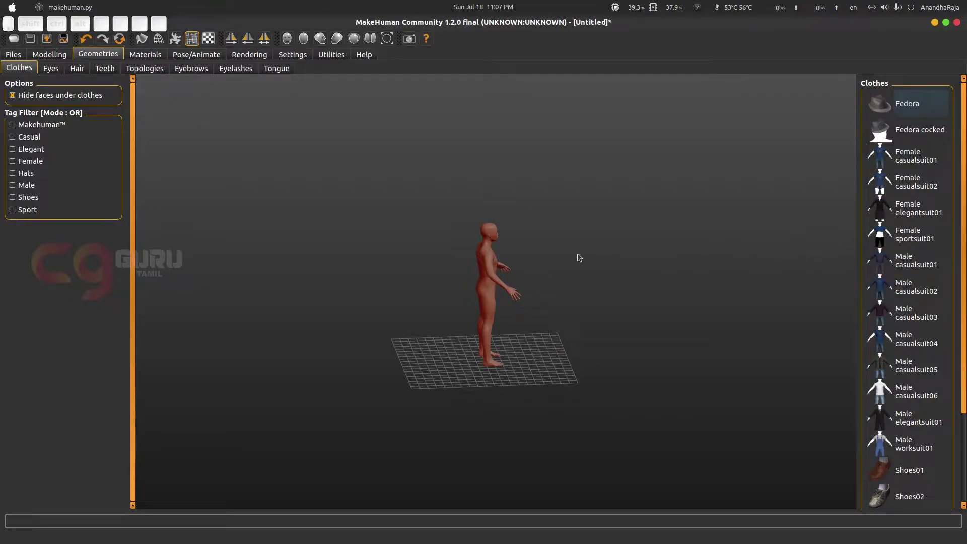
left_click(905, 265)
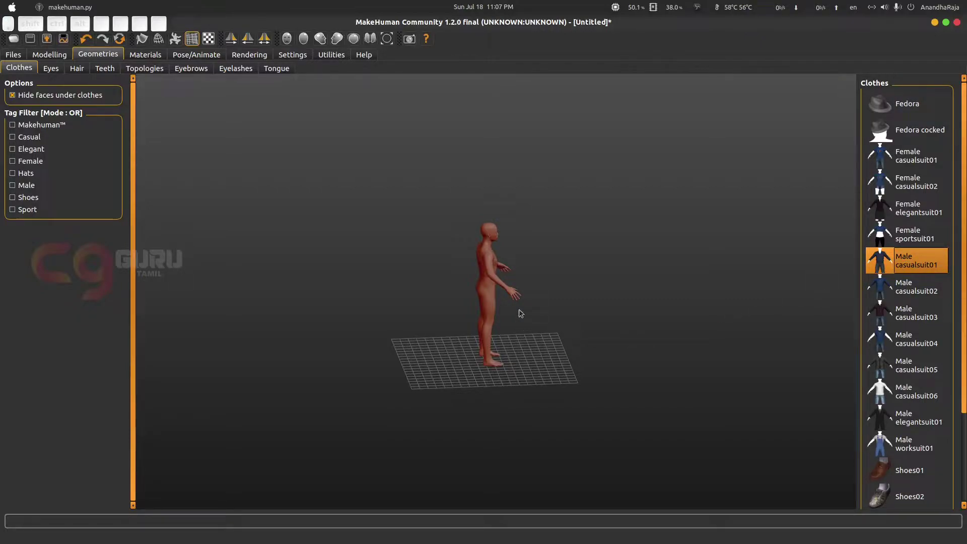
left_click_drag(645, 282, 538, 288)
scroll(496, 103, "up", 5)
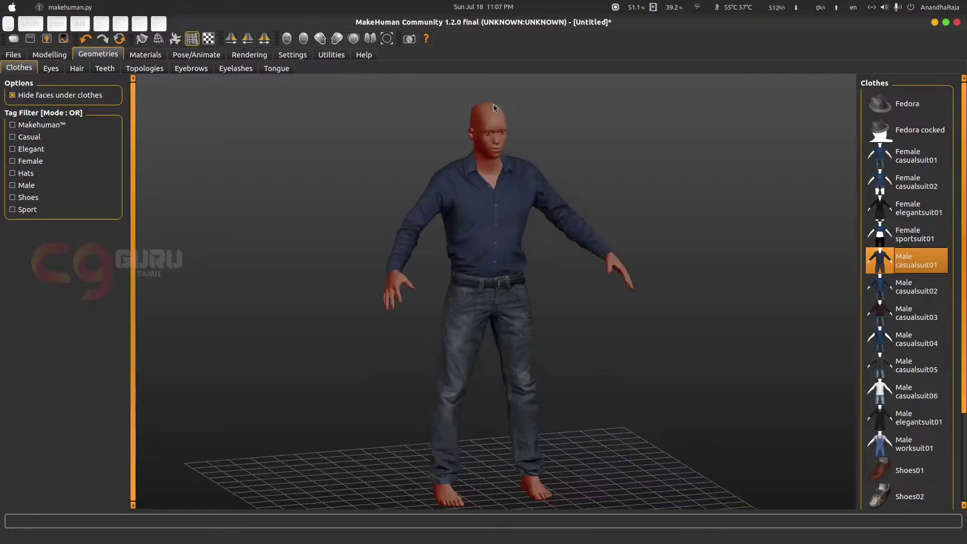
- Compare the Short01, Short02 and Short03 hairstyles on the character and apply Short04
scroll(494, 156, "up", 1)
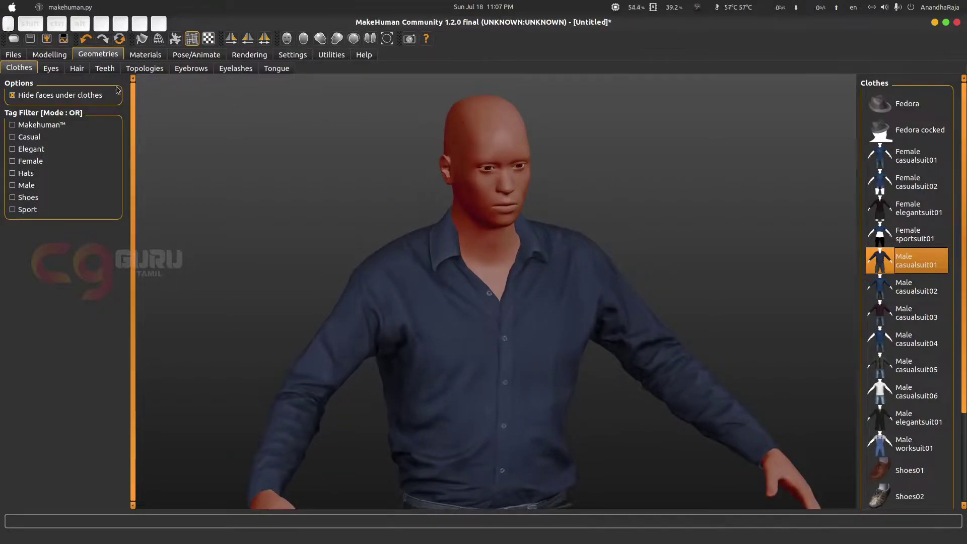
left_click(78, 68)
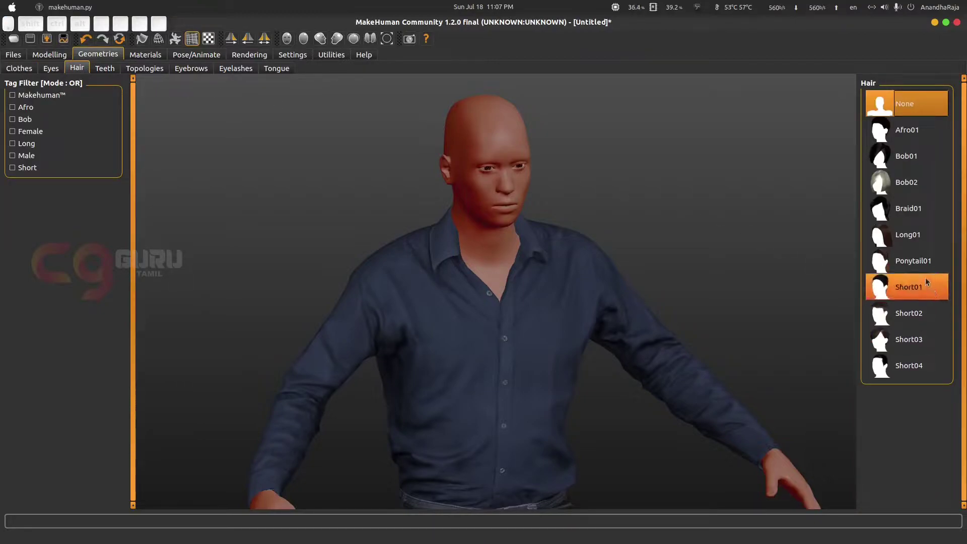
left_click(916, 291)
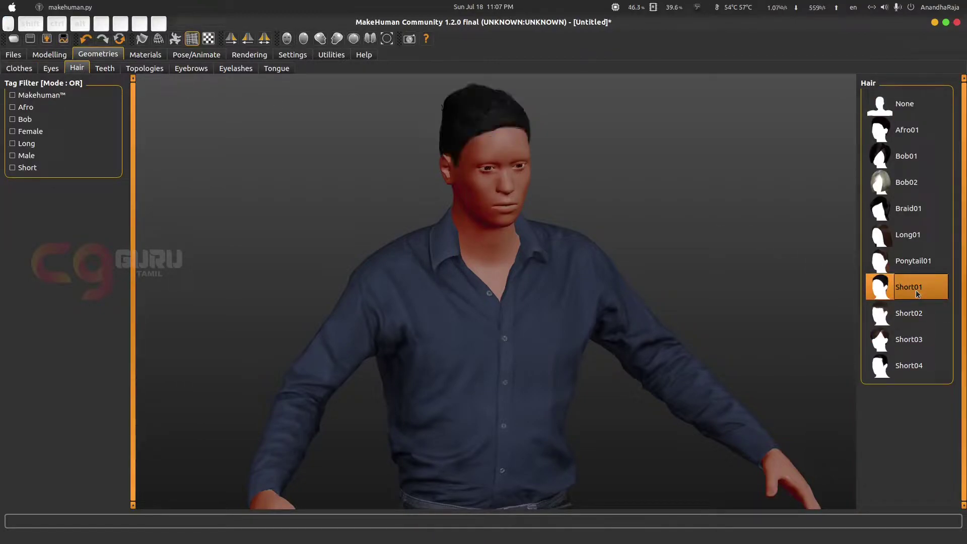
left_click(909, 316)
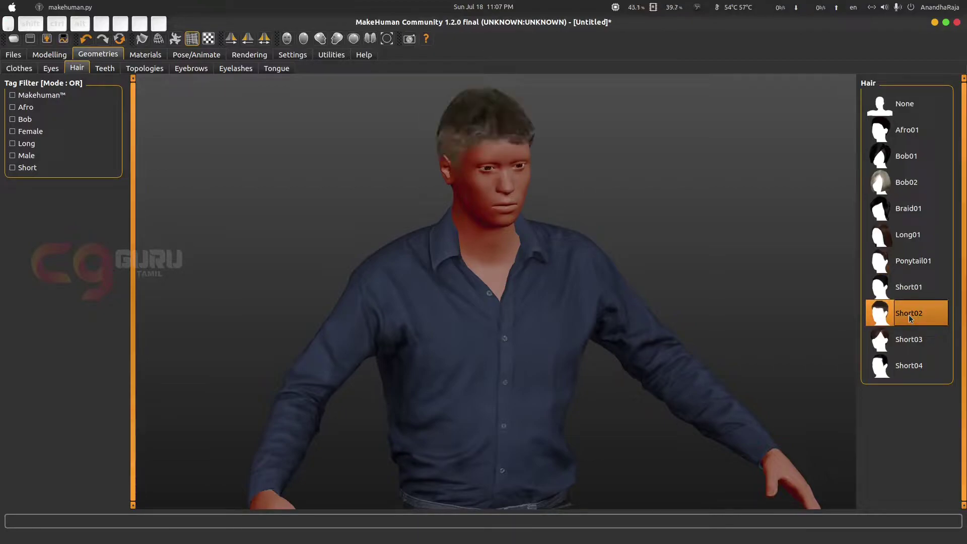
left_click(902, 340)
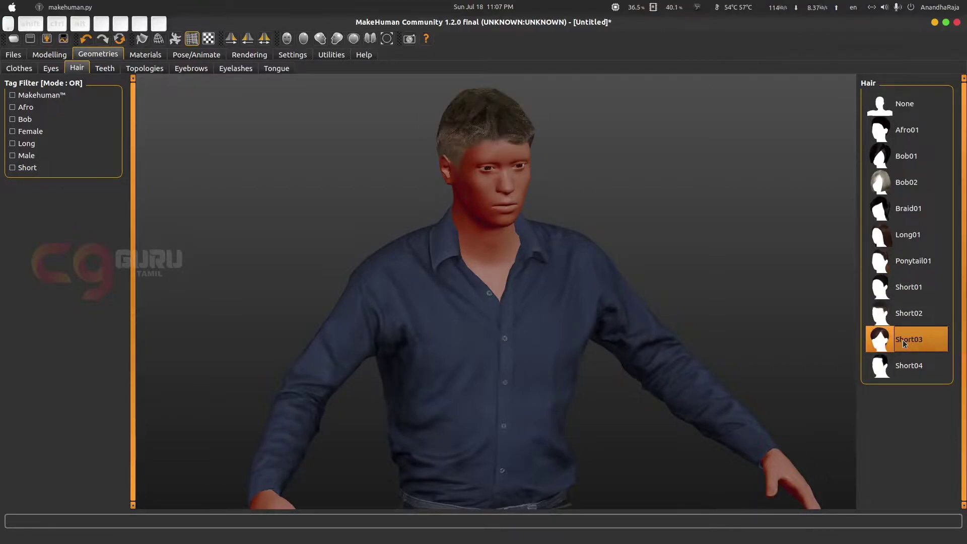
left_click(904, 372)
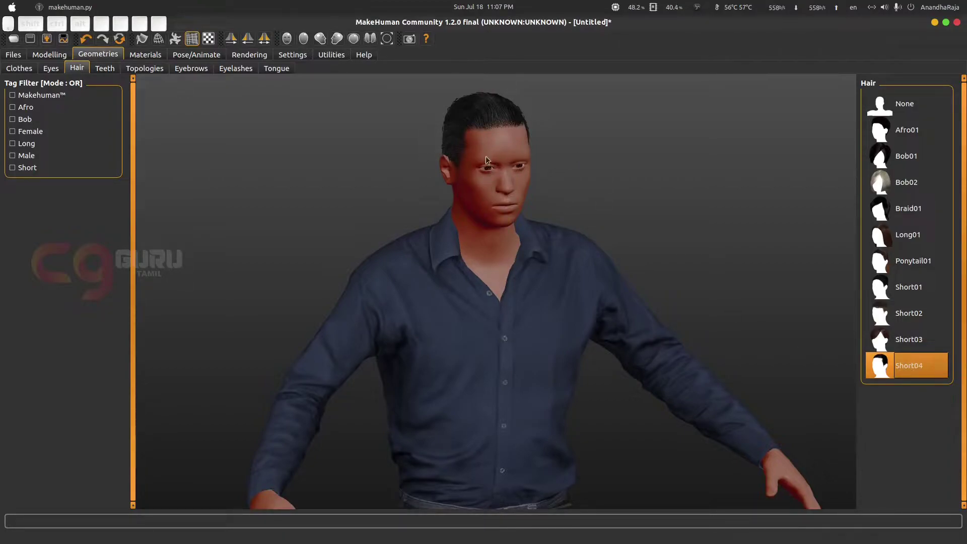
- Compare eyebrow styles between Eyebrow012 and Eyebrow006 on a close-up of the face and apply Eyebrow008
left_click(97, 70)
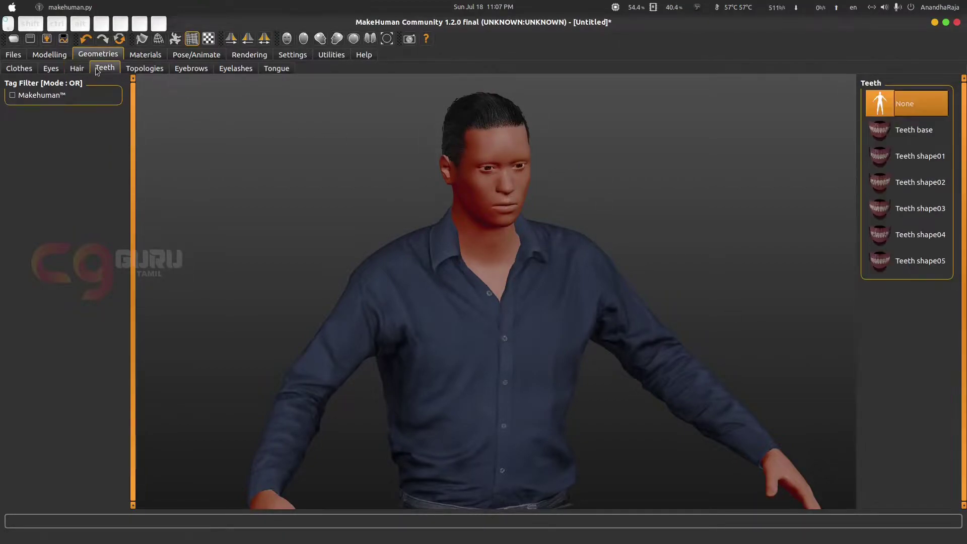
left_click(143, 69)
left_click(189, 69)
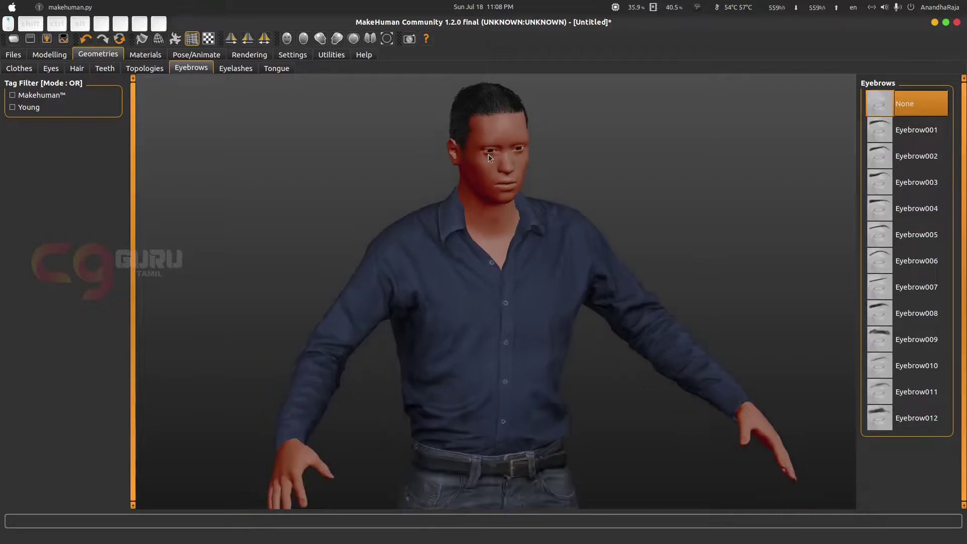
scroll(490, 160, "up", 4)
scroll(502, 314, "up", 4)
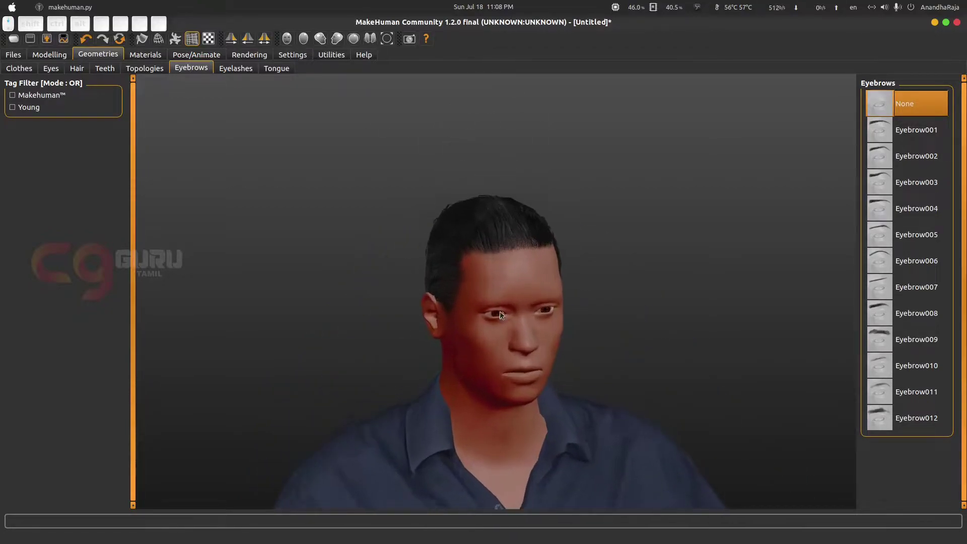
scroll(507, 303, "up", 3)
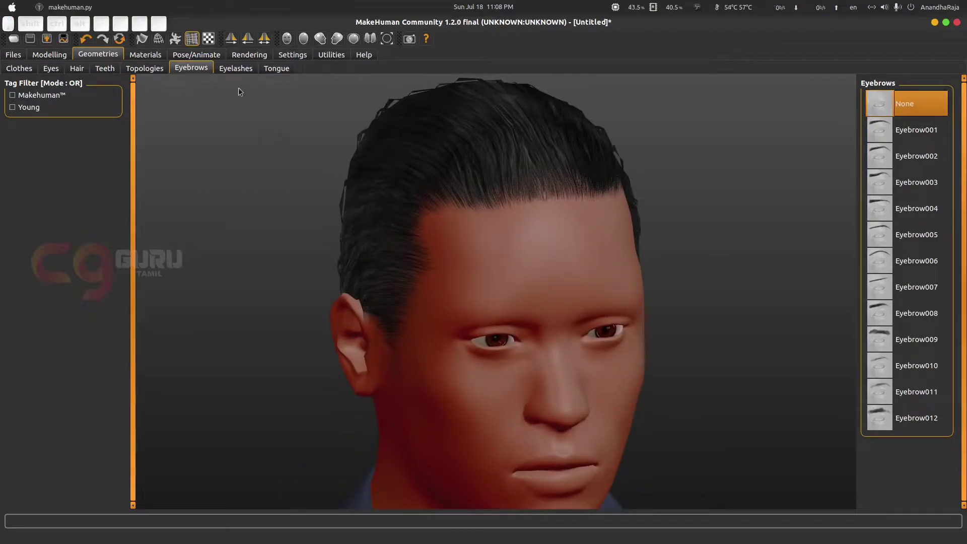
left_click(240, 69)
left_click(202, 72)
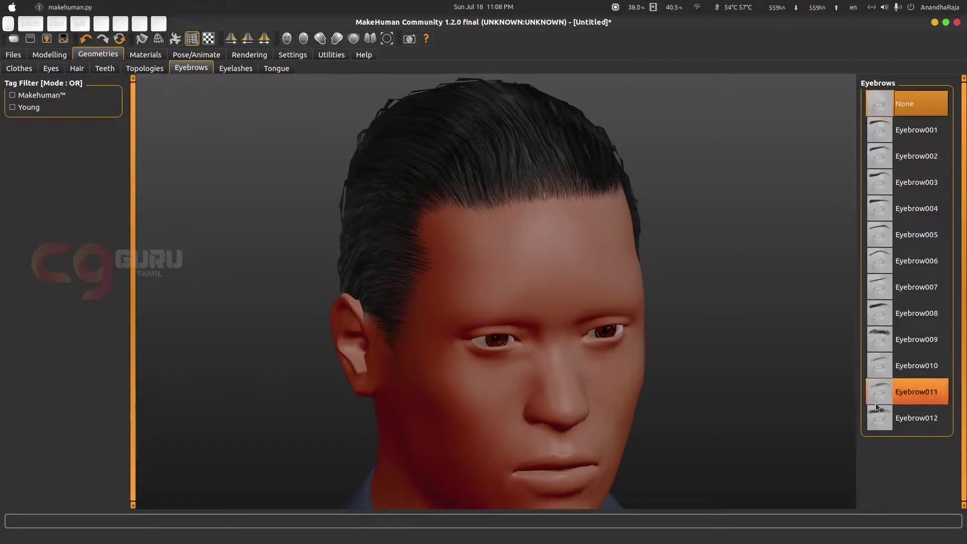
left_click(900, 414)
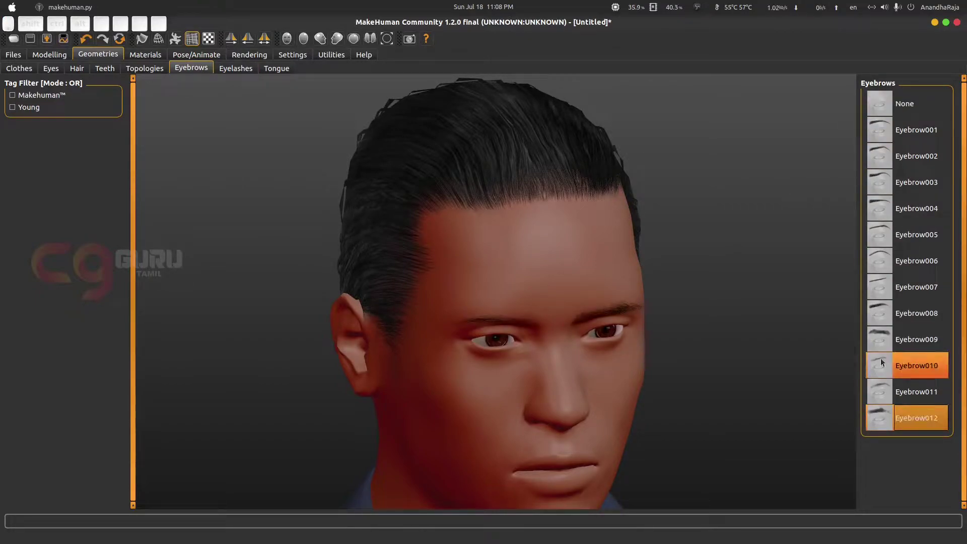
left_click(889, 381)
left_click(894, 365)
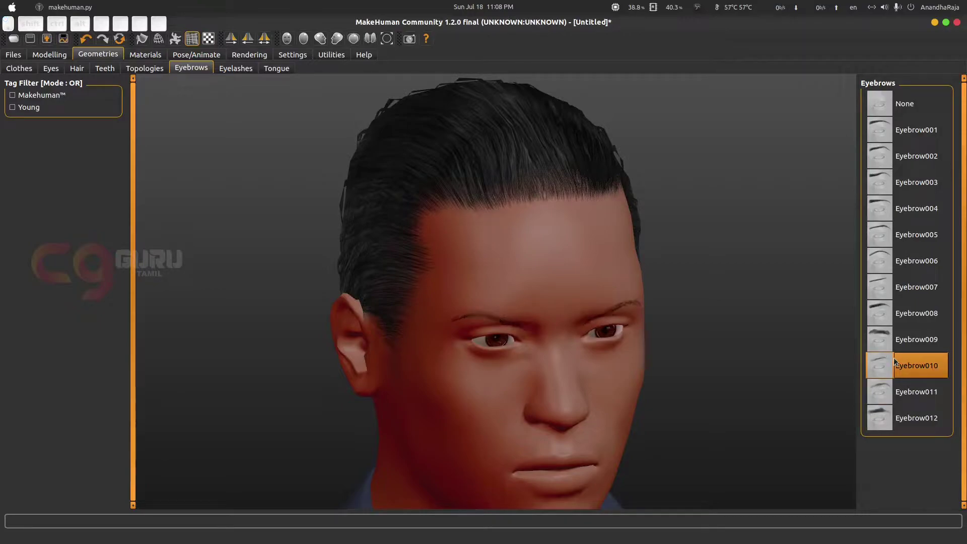
left_click(897, 340)
left_click(902, 315)
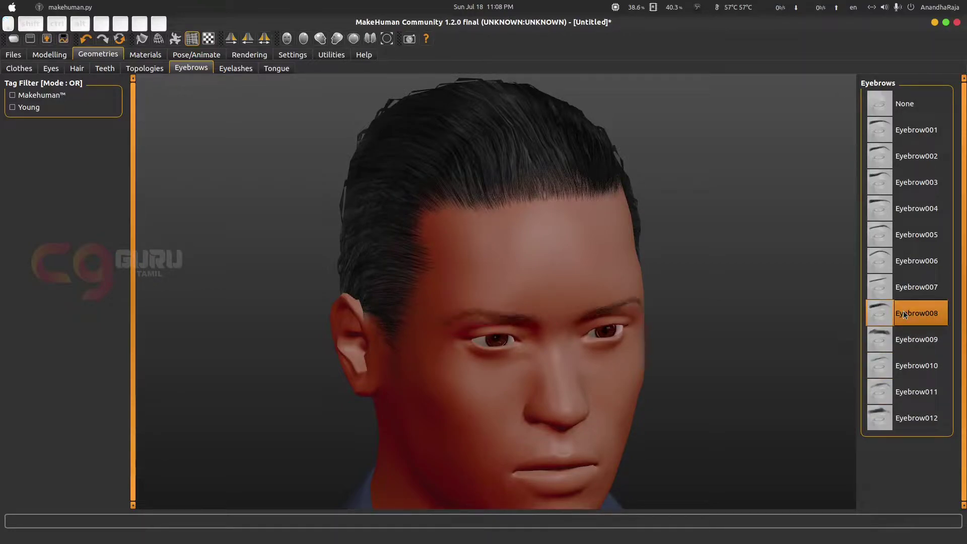
left_click(908, 293)
left_click(912, 265)
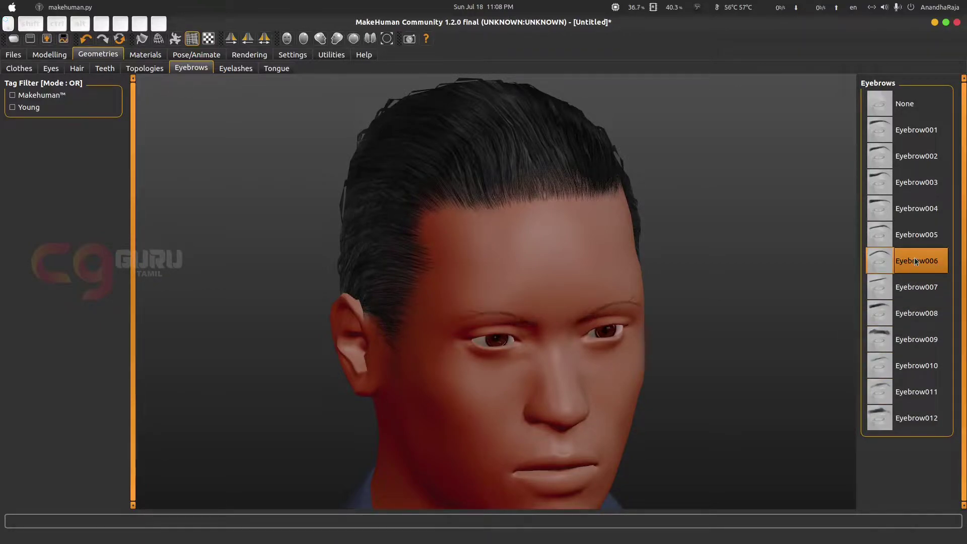
left_click(902, 313)
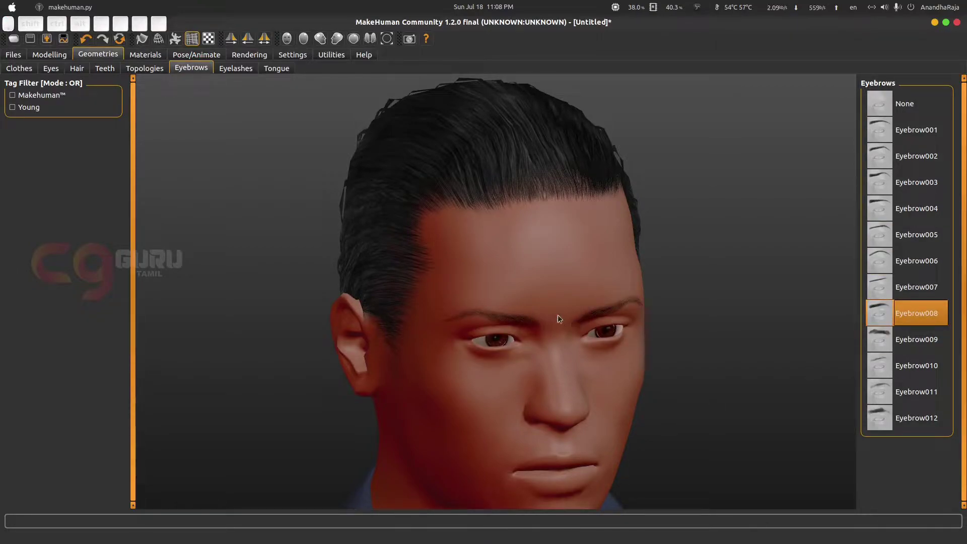
- Give the character the Eyelashes02 eyelashes
left_click(237, 69)
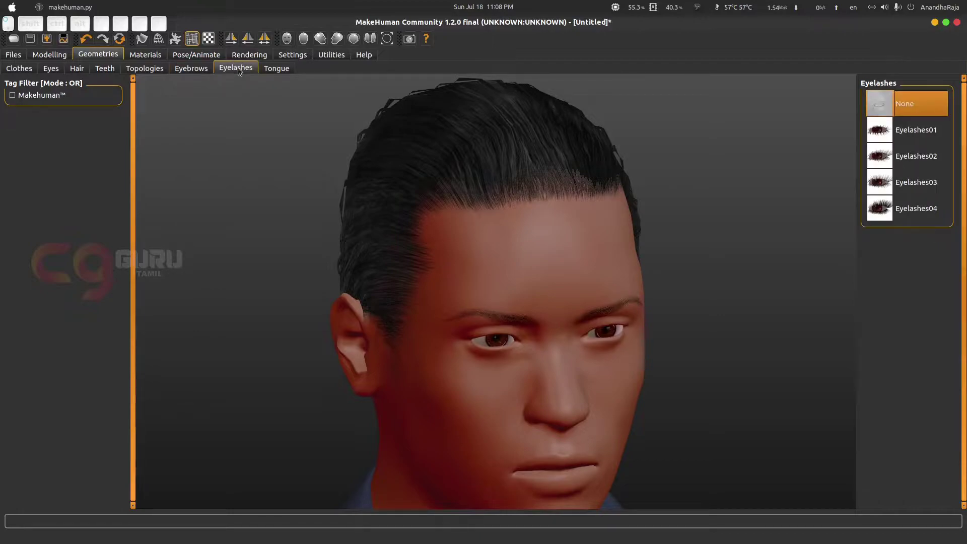
left_click(889, 156)
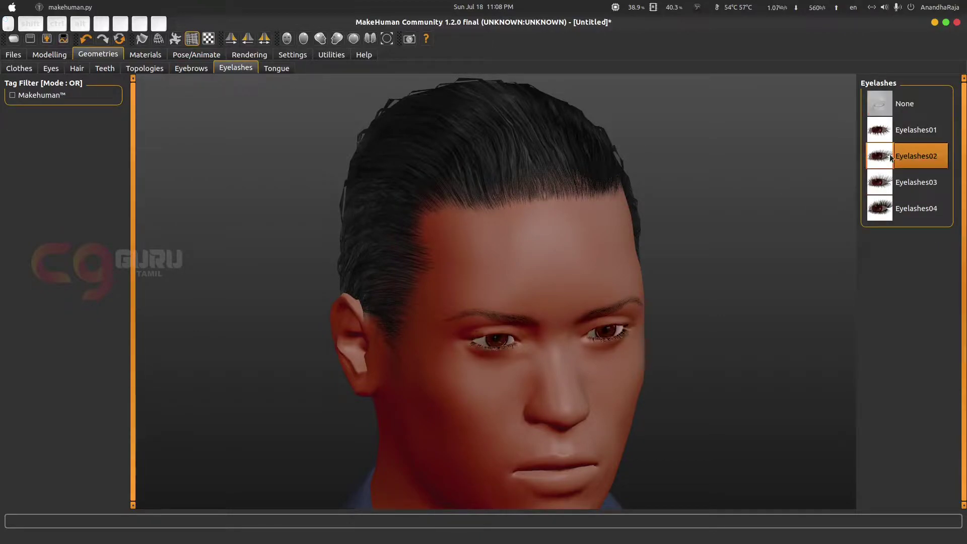
- Check the tongue geometry options available for the character
left_click(275, 69)
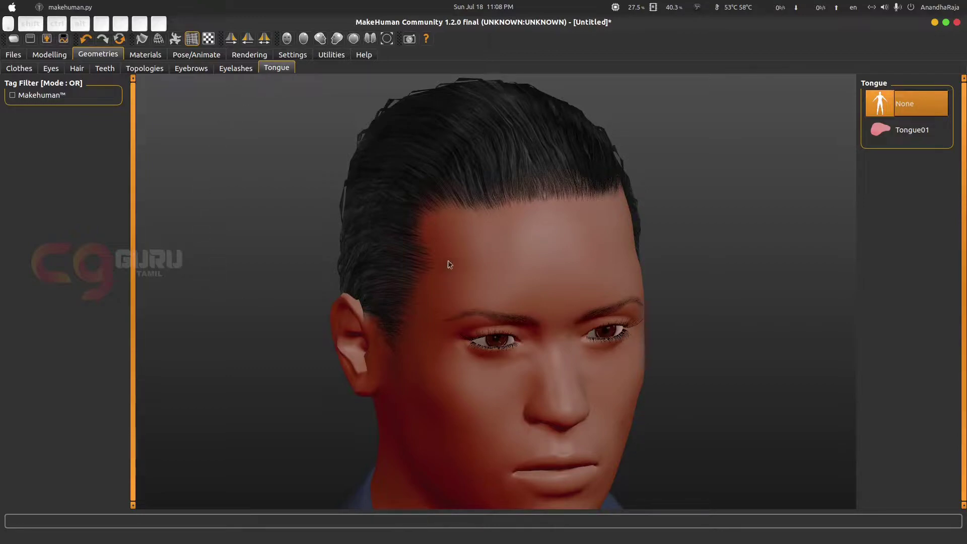
mouse_move(439, 261)
left_mouse_down()
mouse_move(446, 279)
mouse_move(440, 270)
left_mouse_up()
scroll(434, 267, "down", 6)
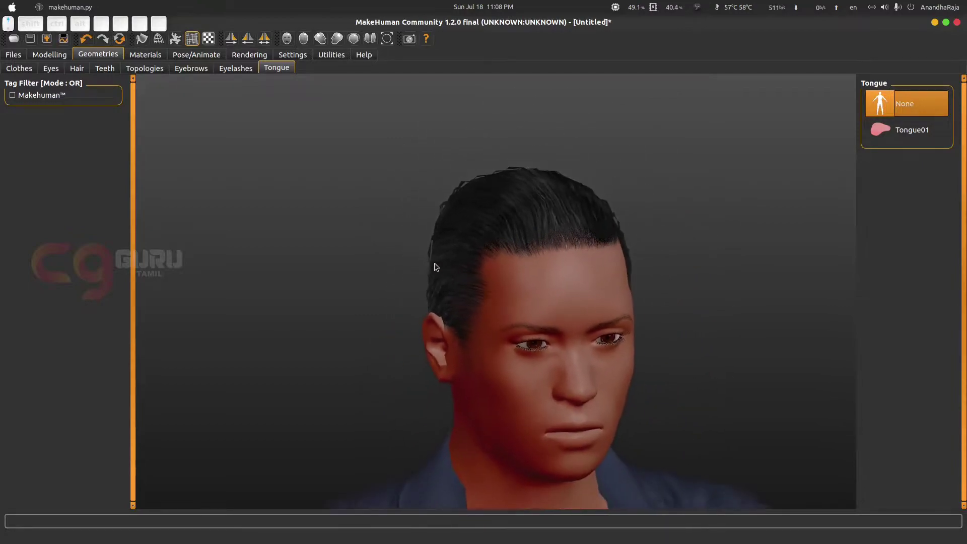
scroll(432, 266, "down", 8)
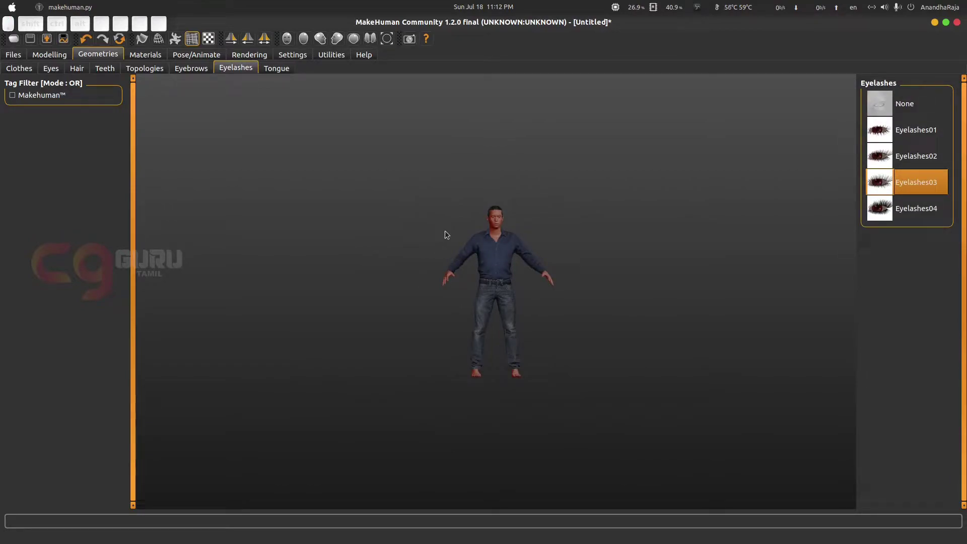
- Set the export to Wavefront obj and save the character as human in the Tutorial folder
left_click(13, 55)
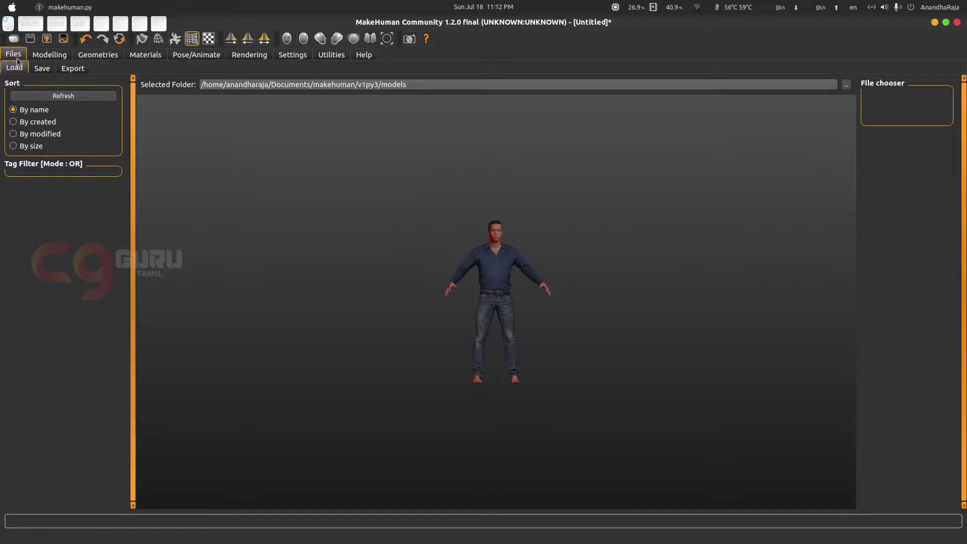
left_click(81, 69)
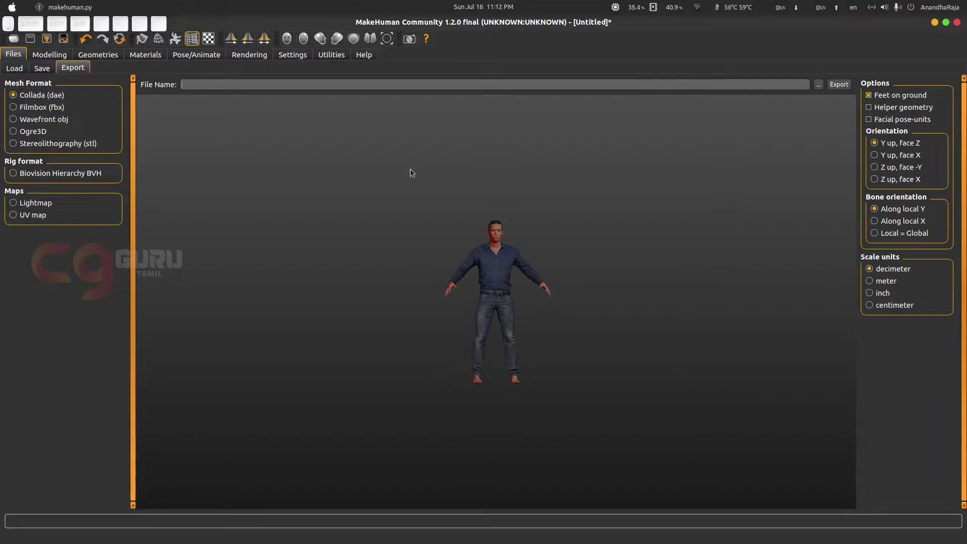
left_click(37, 120)
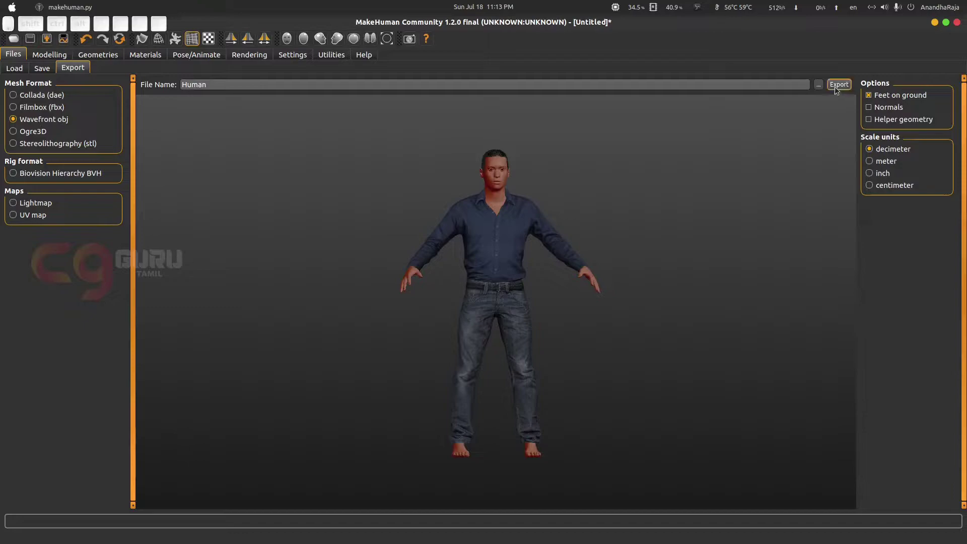
left_click(819, 85)
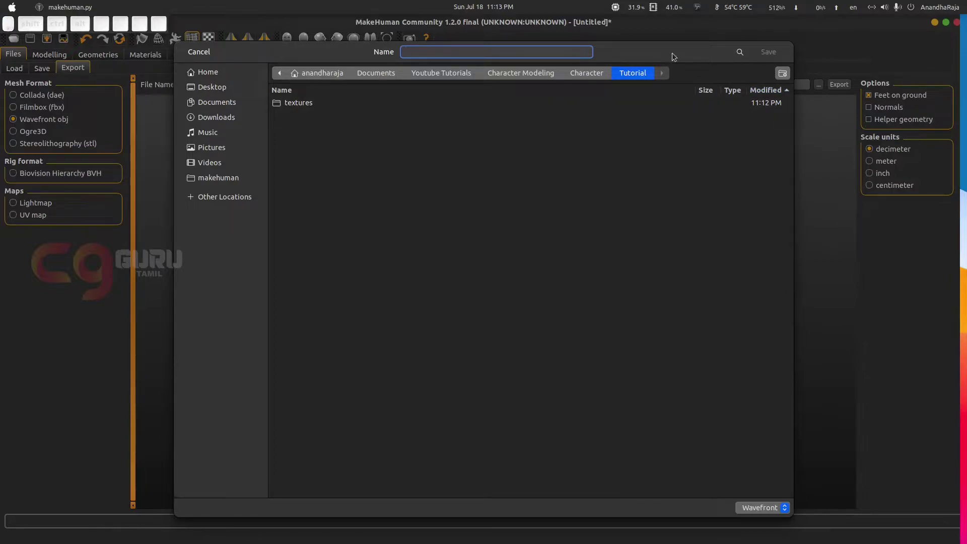
type("human")
left_click(768, 52)
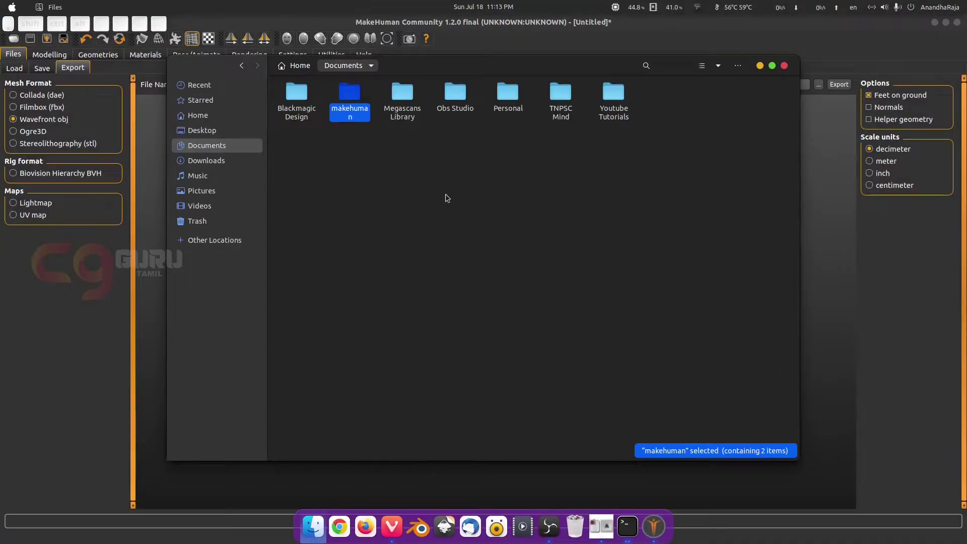
- In the file manager, open the Tutorial folder inside Youtube Tutorials, Character Modeling, Character
left_click(447, 198)
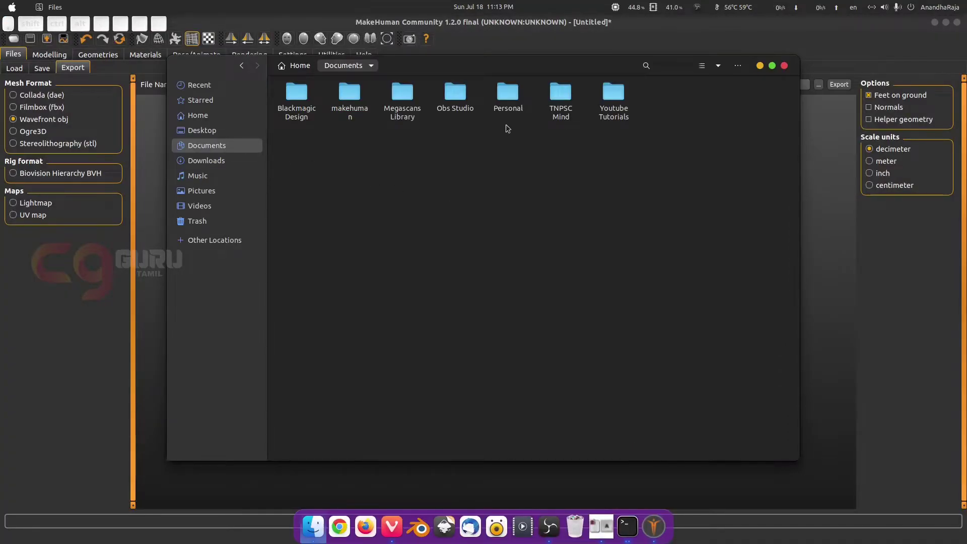
double_click(623, 101)
double_click(320, 112)
double_click(296, 96)
double_click(408, 93)
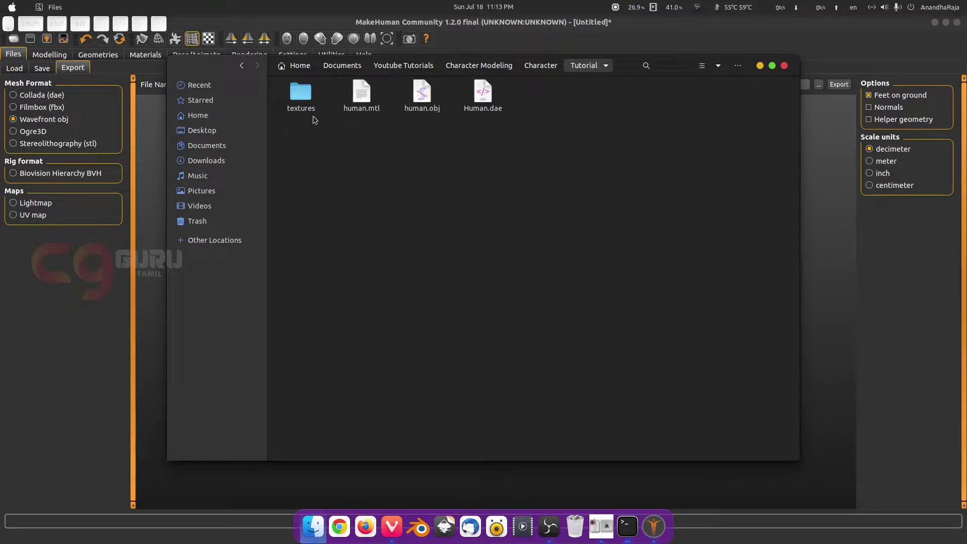
- Look through the exported images in the textures folder, starting with brown_eye.png, and return to the Tutorial folder
double_click(303, 98)
double_click(302, 101)
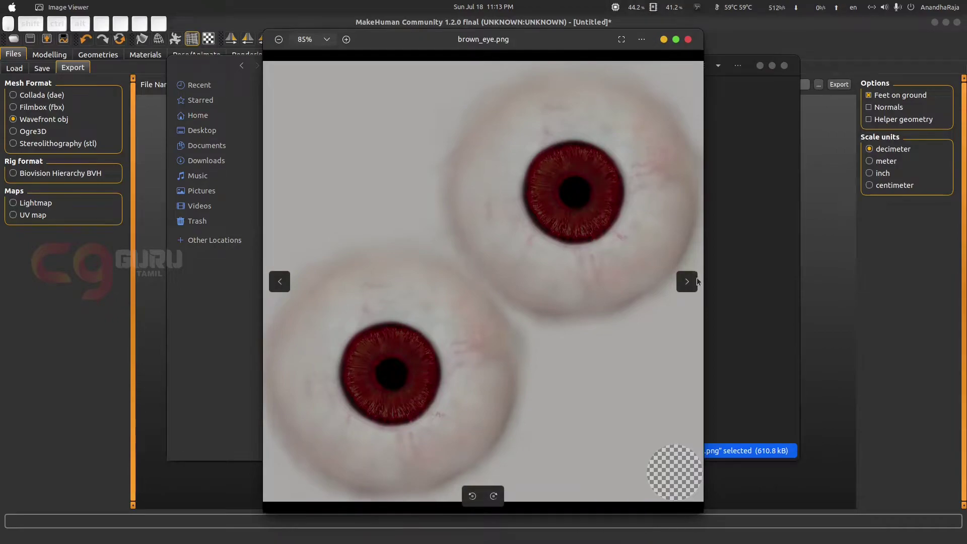
left_click(694, 282)
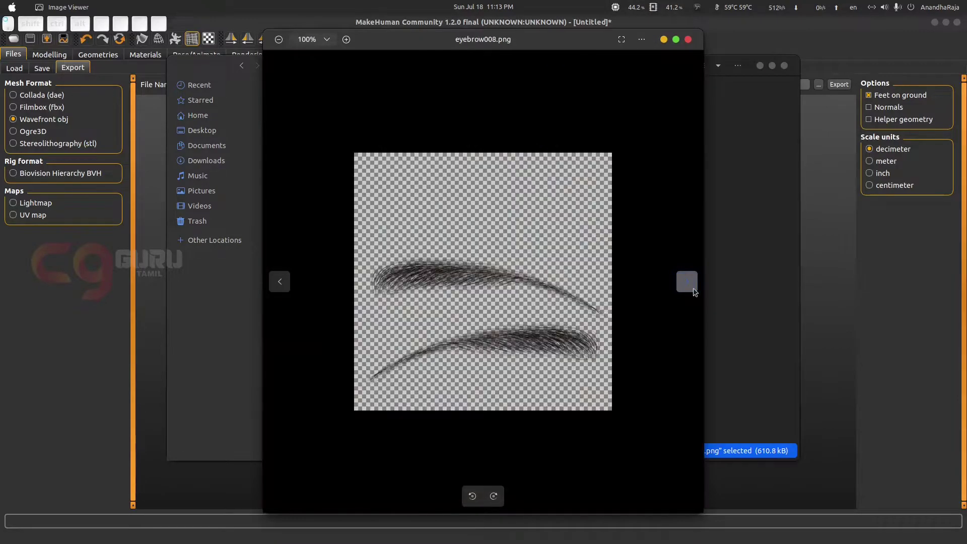
left_click(693, 291)
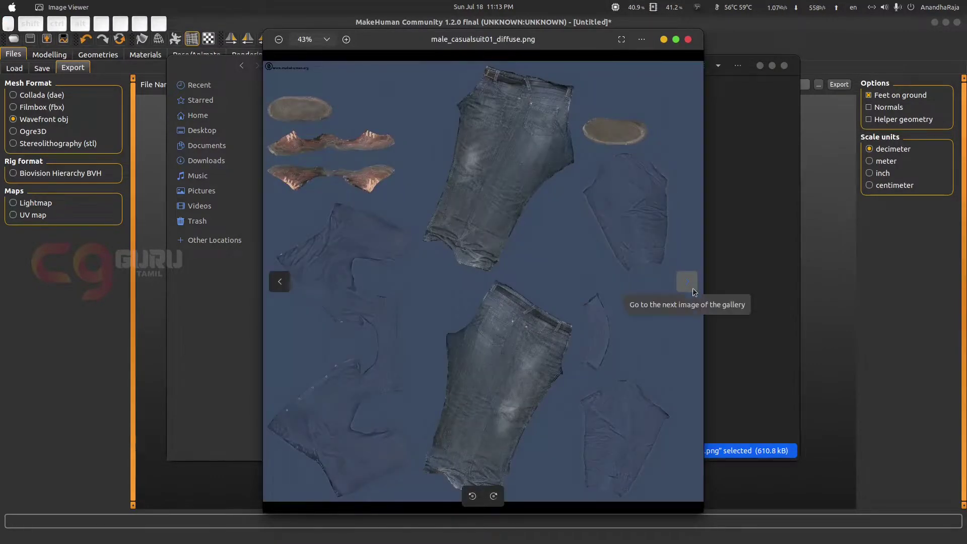
left_click(687, 40)
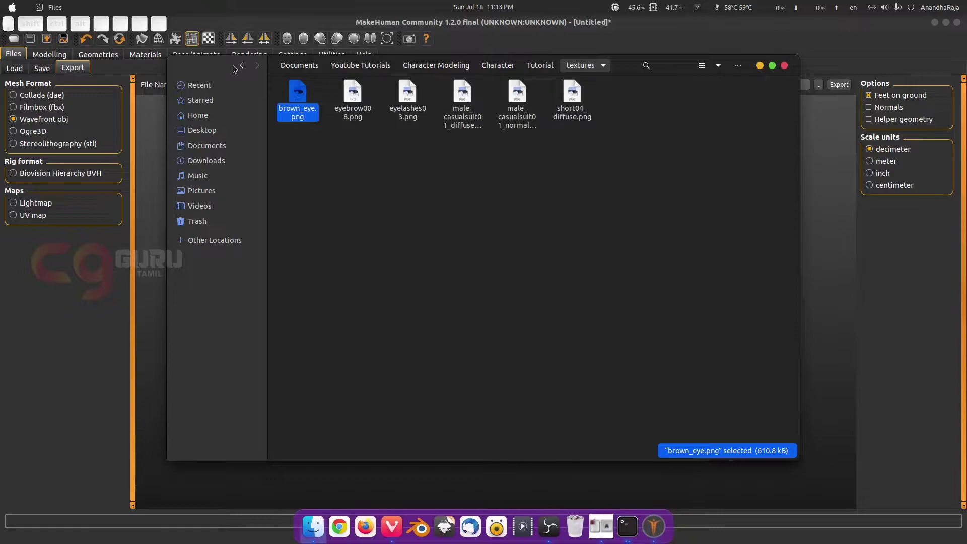
left_click(242, 65)
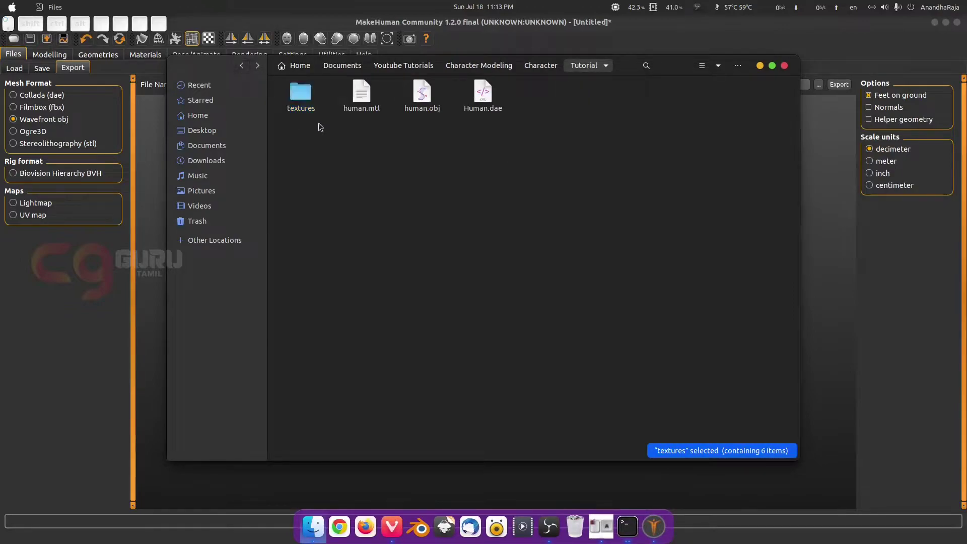
- Move all texture images from the textures folder into the Tutorial folder and delete the emptied textures folder
key("Return")
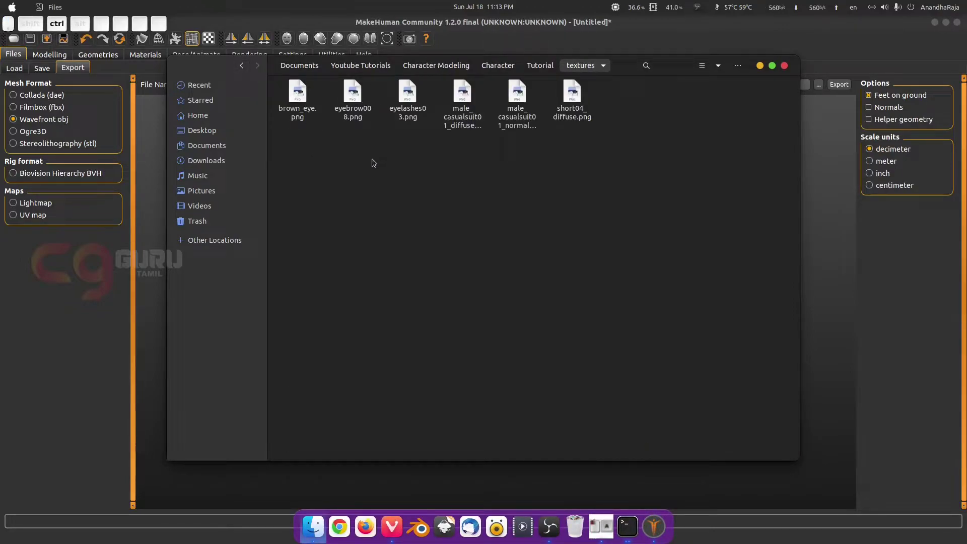
key("ctrl+a")
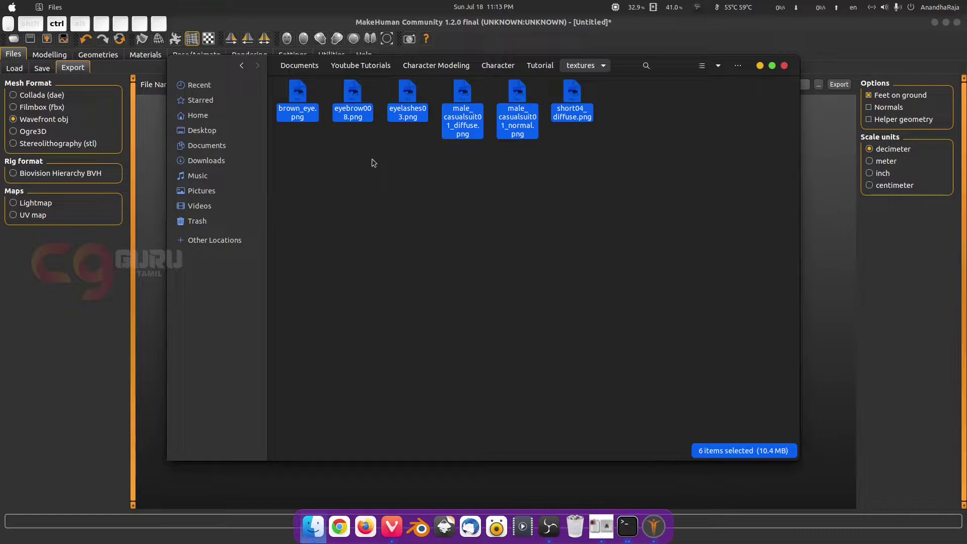
left_click(239, 66)
left_click(417, 190)
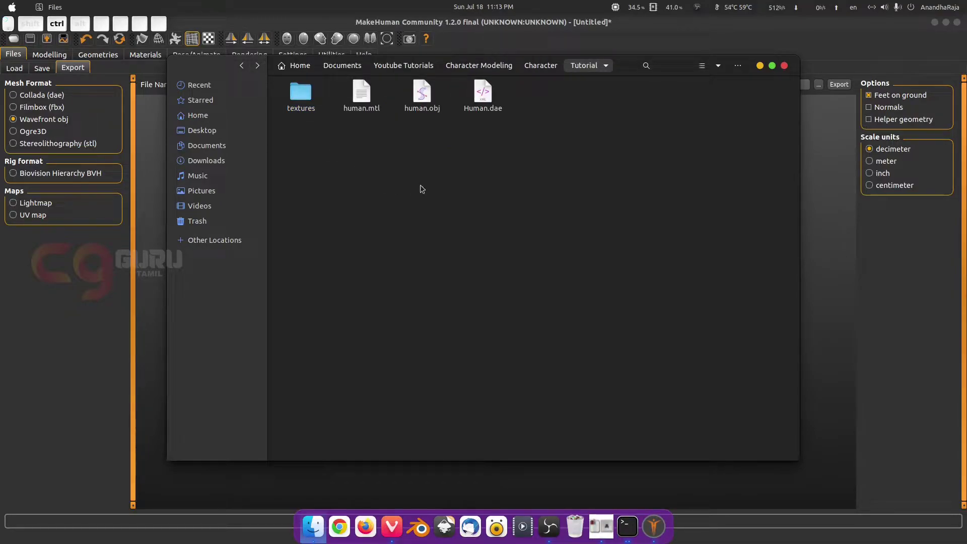
key("ctrl+v")
left_click(431, 179)
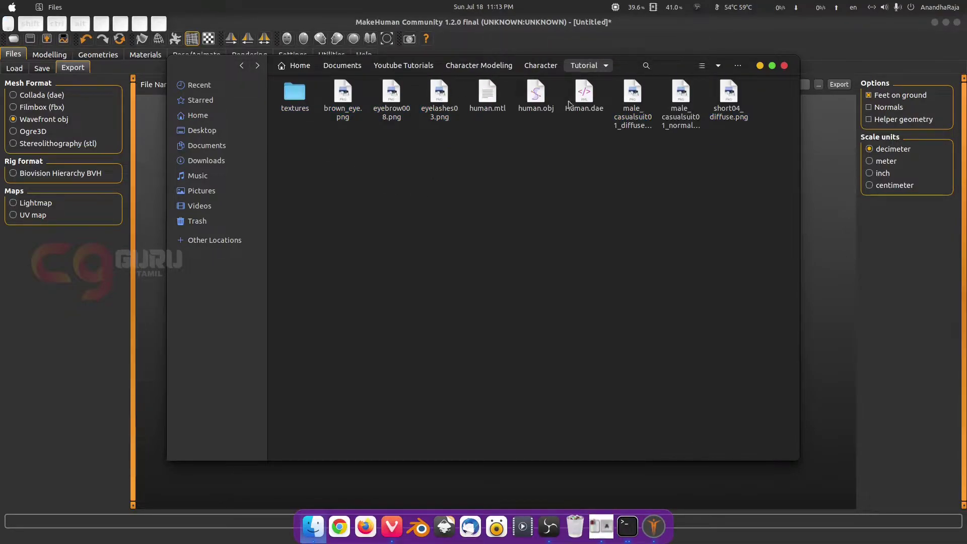
left_click(299, 106)
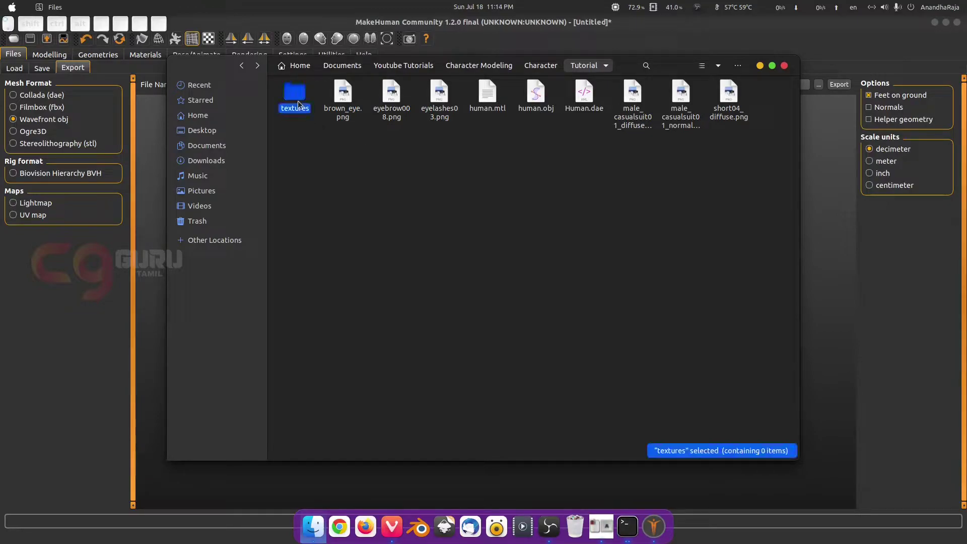
key("Delete")
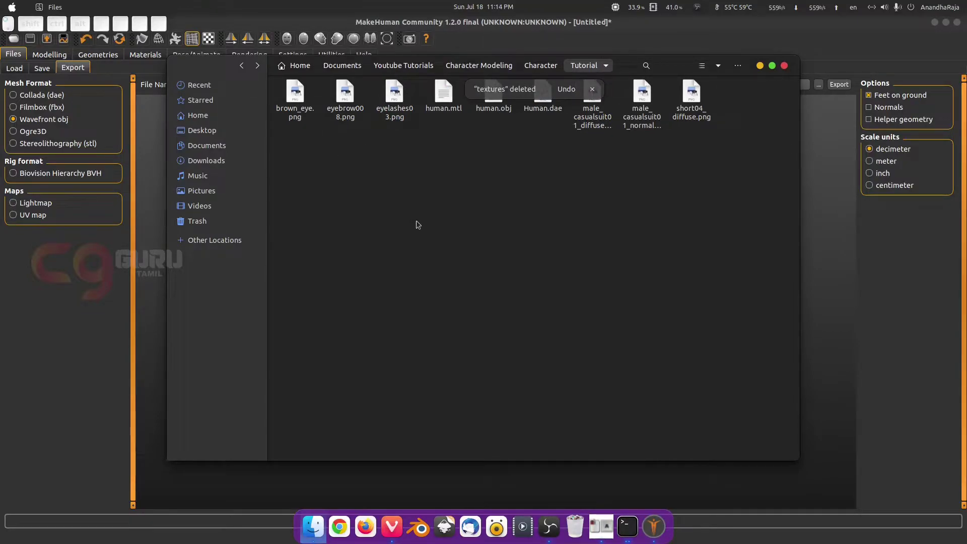
- Delete the old Tutorial.zip archive from the Character folder
left_click(242, 65)
left_click(408, 93)
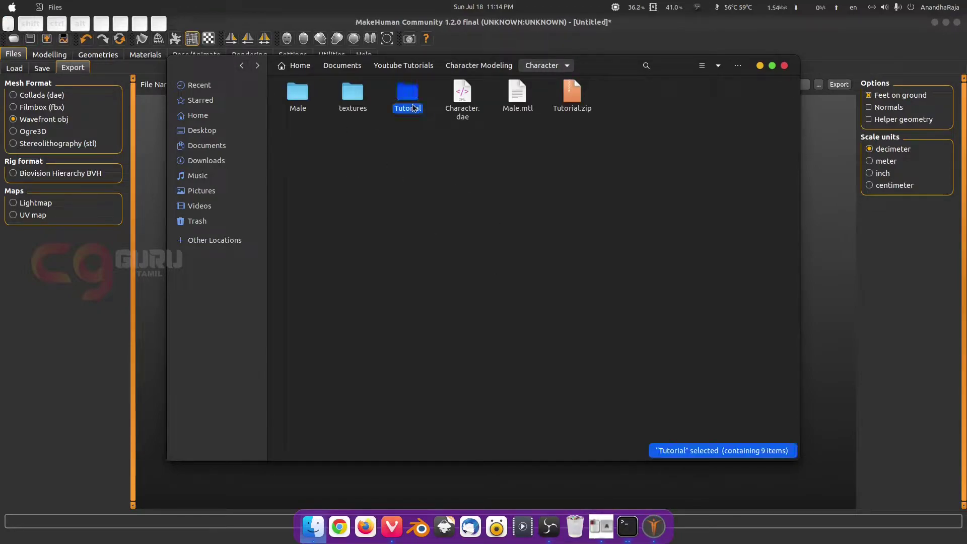
right_click(410, 102)
left_click(653, 134)
left_click(569, 104)
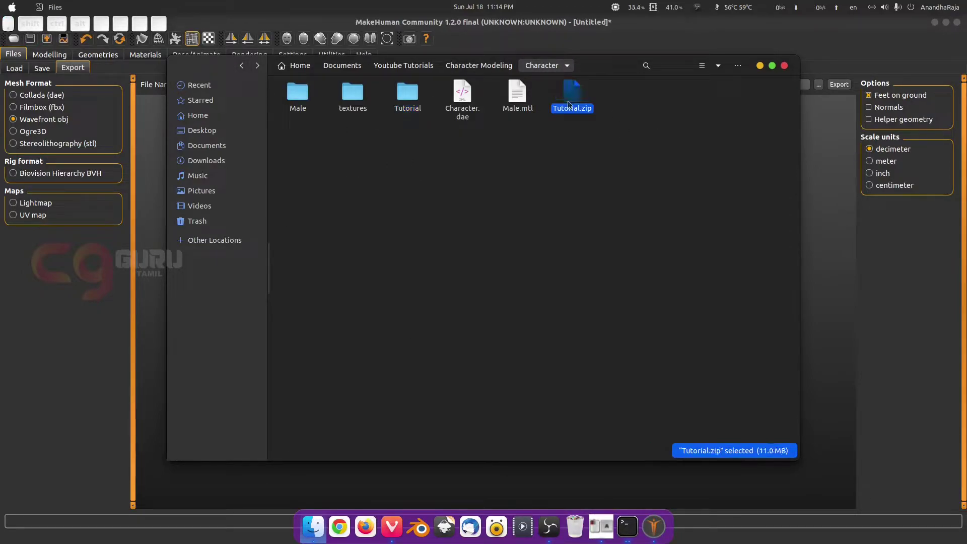
key("Delete")
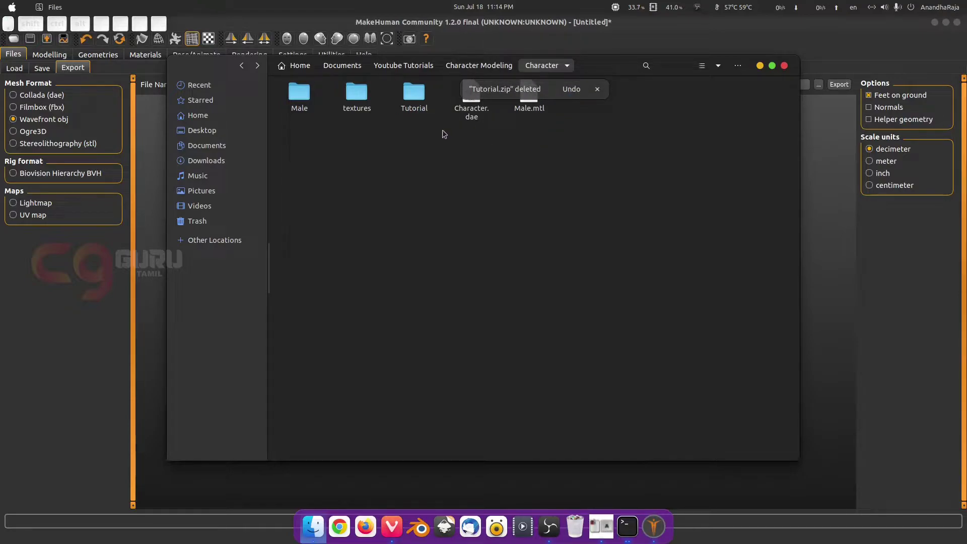
- Compress the Tutorial folder into a zip archive named Tutorial.zip in the Character folder
left_click(420, 104)
right_click(420, 104)
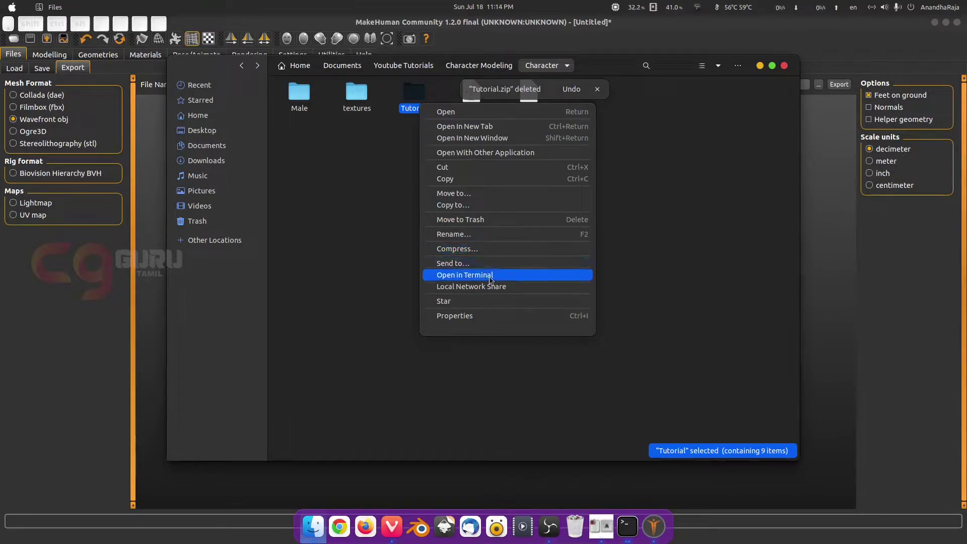
left_click(496, 249)
left_click(431, 266)
left_click(566, 223)
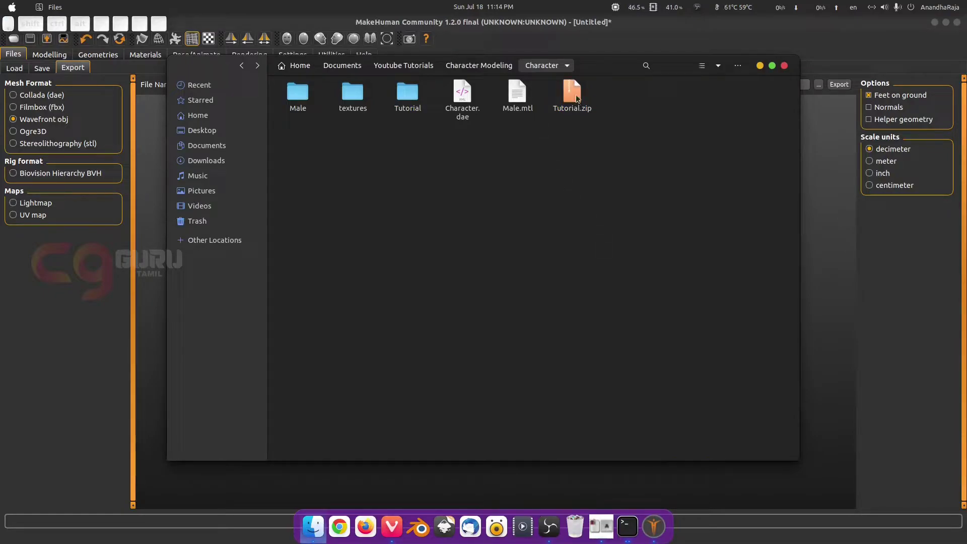
- Close the file manager and exit MakeHuman without saving the model
left_click(784, 65)
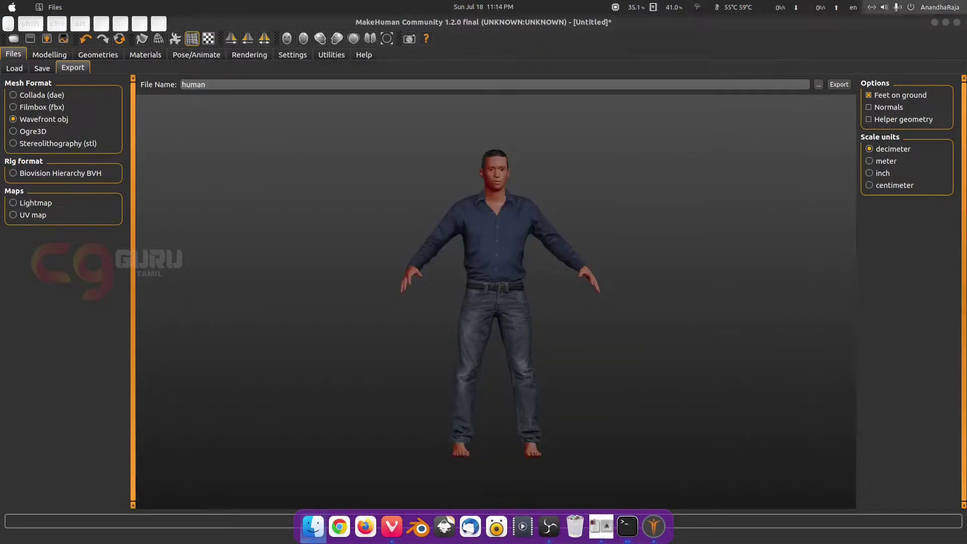
left_click(957, 22)
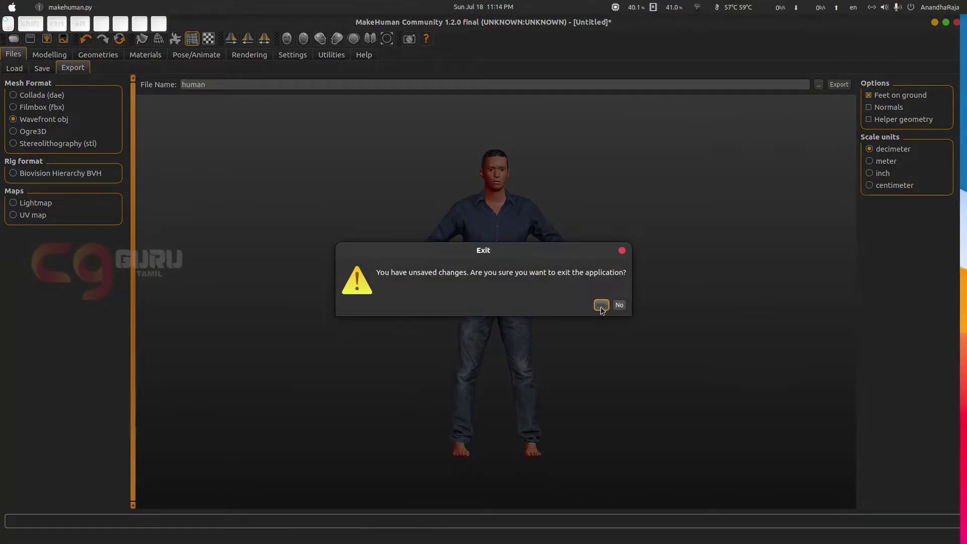
left_click(601, 306)
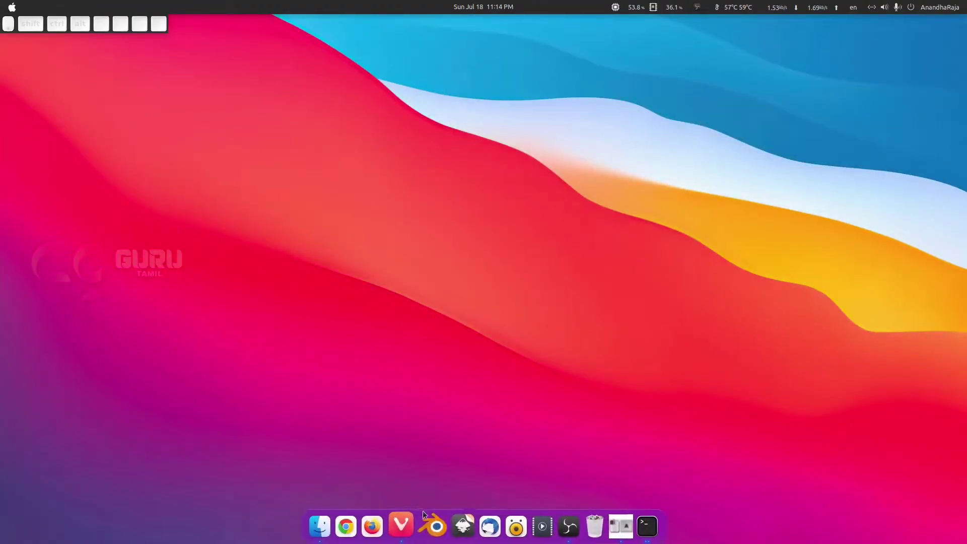
- Switch to Mixamo in the Vivaldi browser, browse its animations and open the character upload dialog
left_click(403, 526)
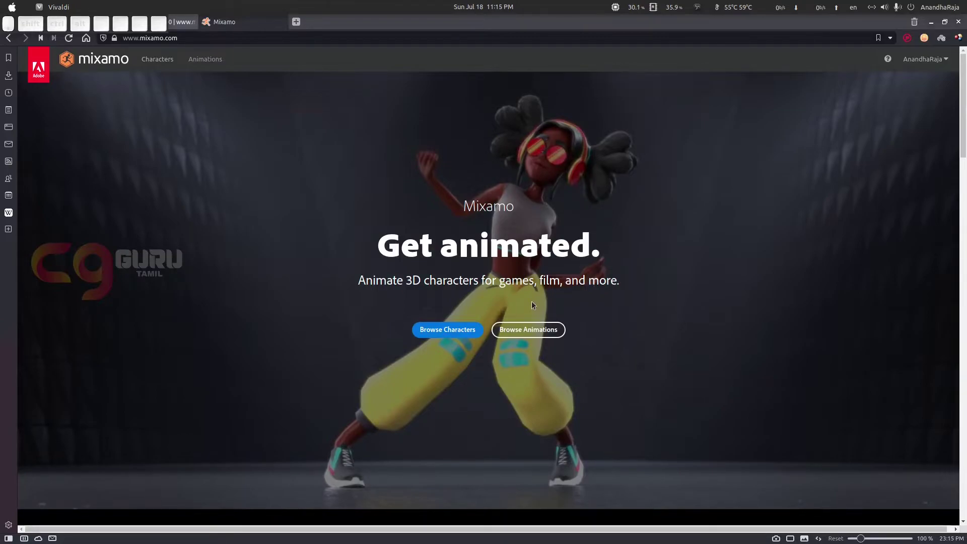
left_click(546, 332)
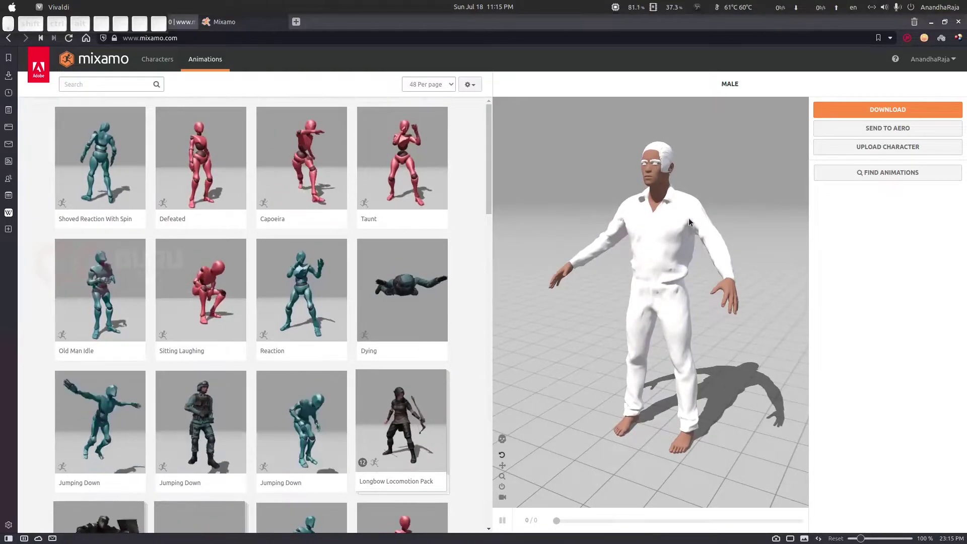
left_click(875, 149)
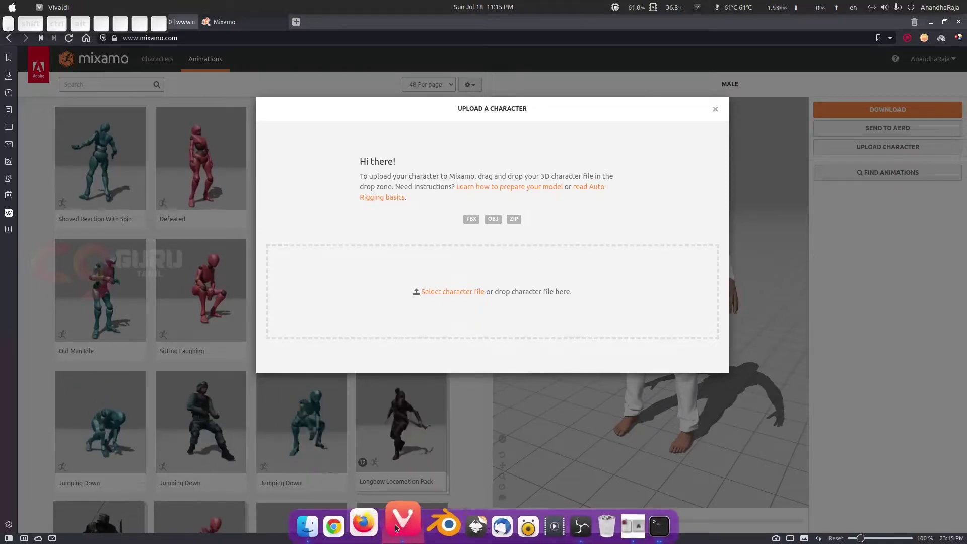
- Upload Tutorial.zip from the Character folder to Mixamo and accept the character's orientation in the Auto-Rigger
left_click(319, 533)
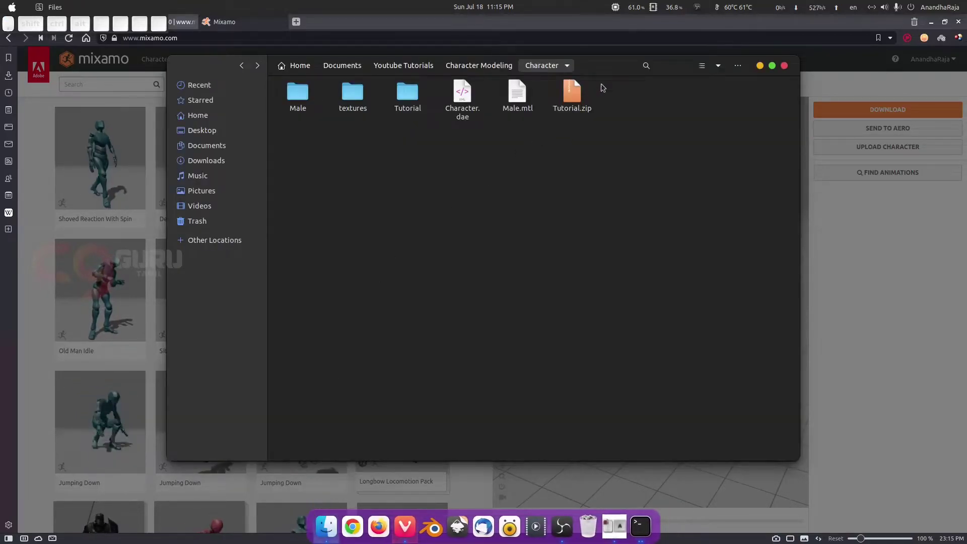
left_click_drag(663, 74, 443, 110)
left_click_drag(361, 133, 628, 279)
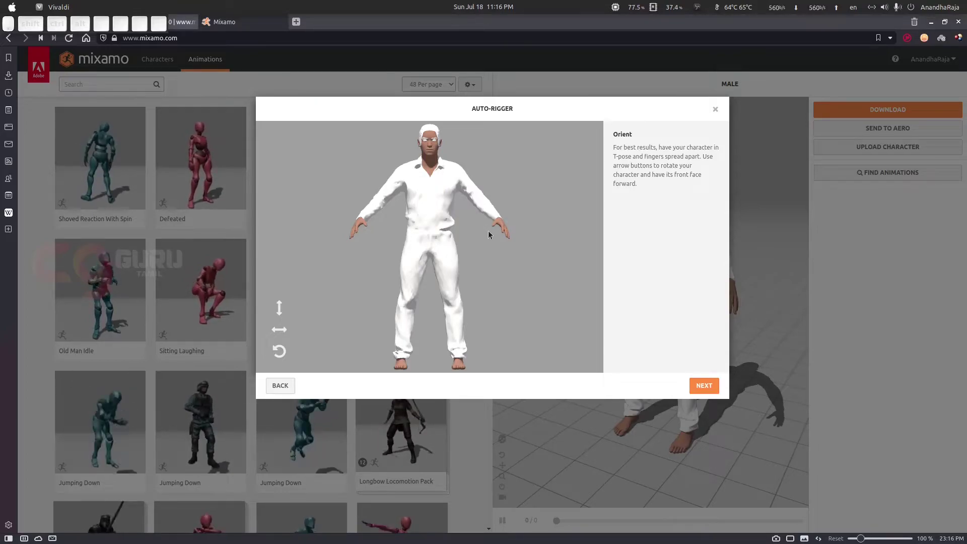
left_click(704, 386)
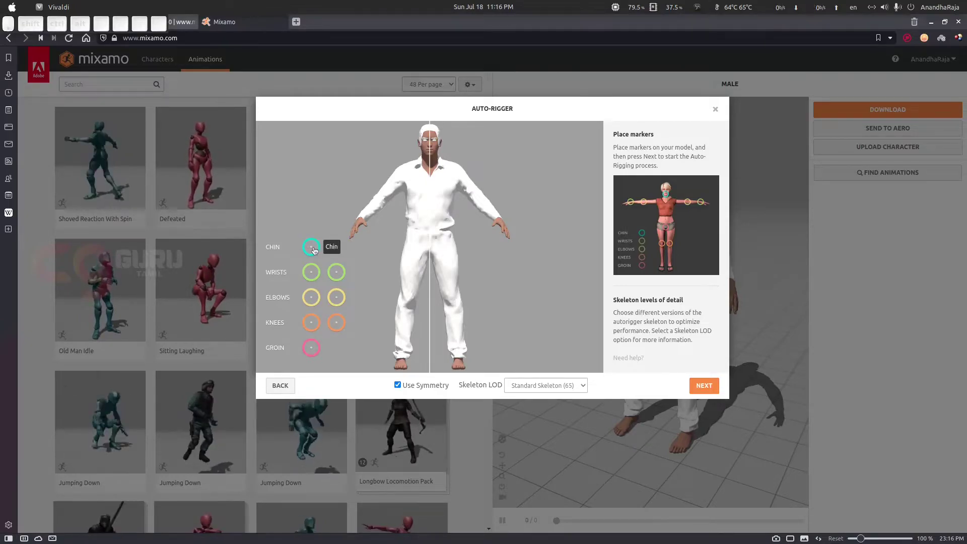
- Place the Auto-Rigger markers on the character's chin, wrists, elbows, knees and groin with symmetry enabled
mouse_move(313, 250)
left_mouse_down()
mouse_move(421, 186)
mouse_move(431, 160)
left_mouse_up()
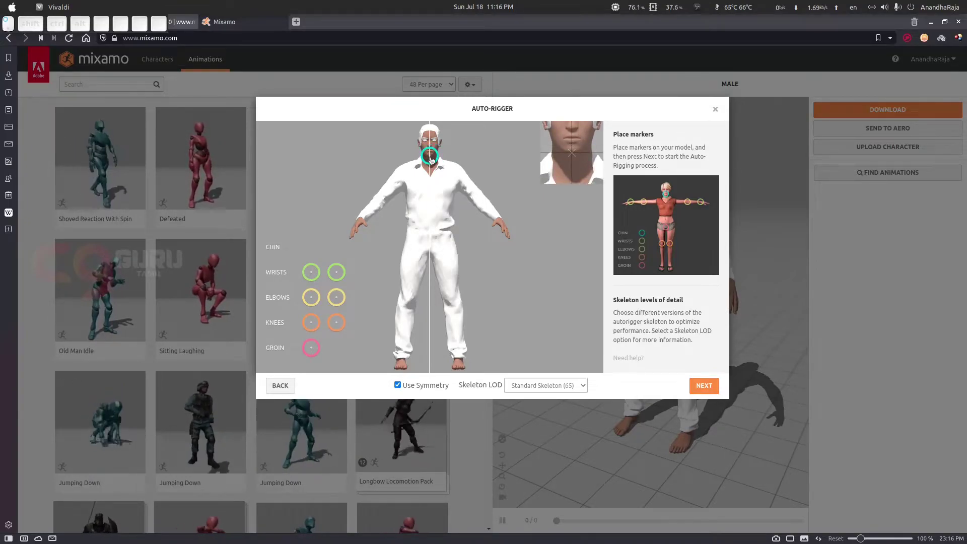
left_click_drag(431, 160, 430, 160)
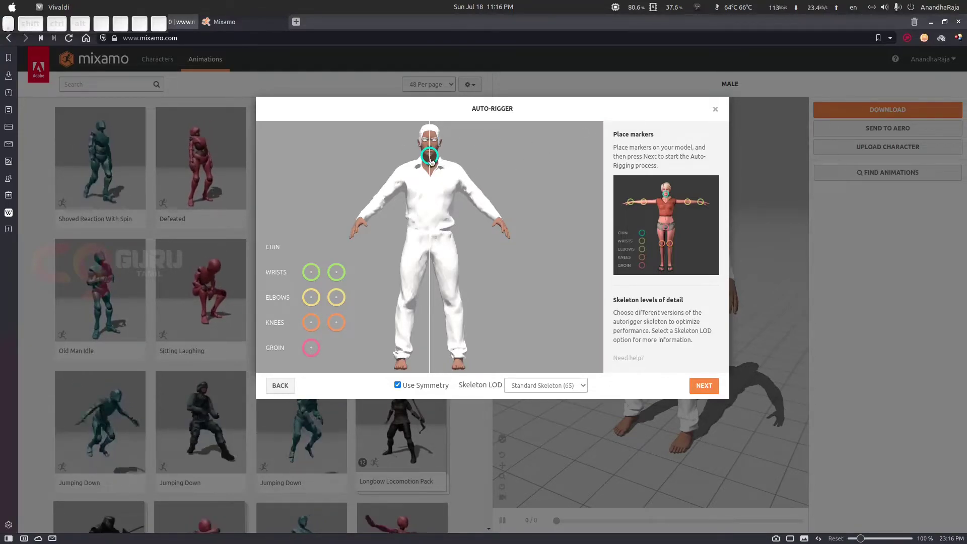
left_click_drag(431, 160, 430, 159)
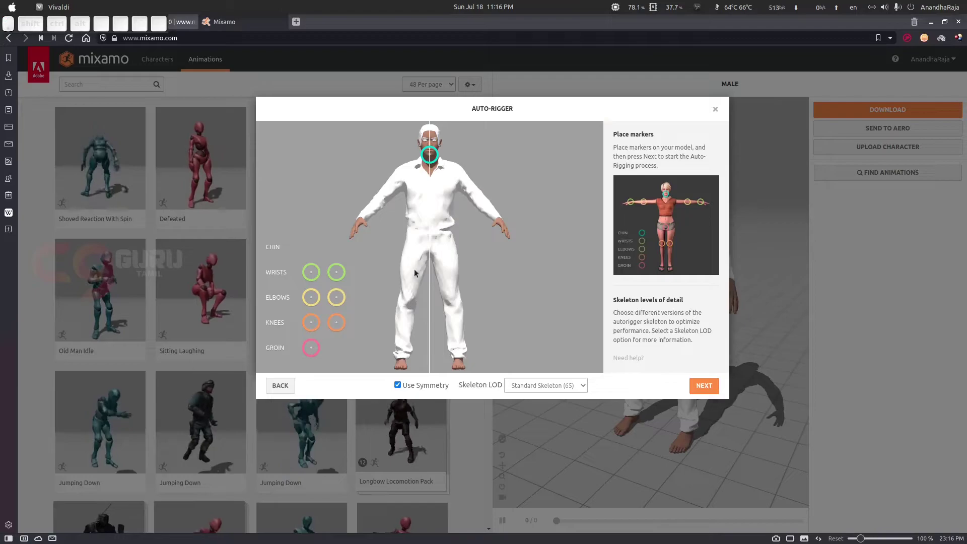
mouse_move(312, 277)
left_mouse_down()
mouse_move(346, 233)
mouse_move(385, 207)
mouse_move(358, 223)
left_mouse_up()
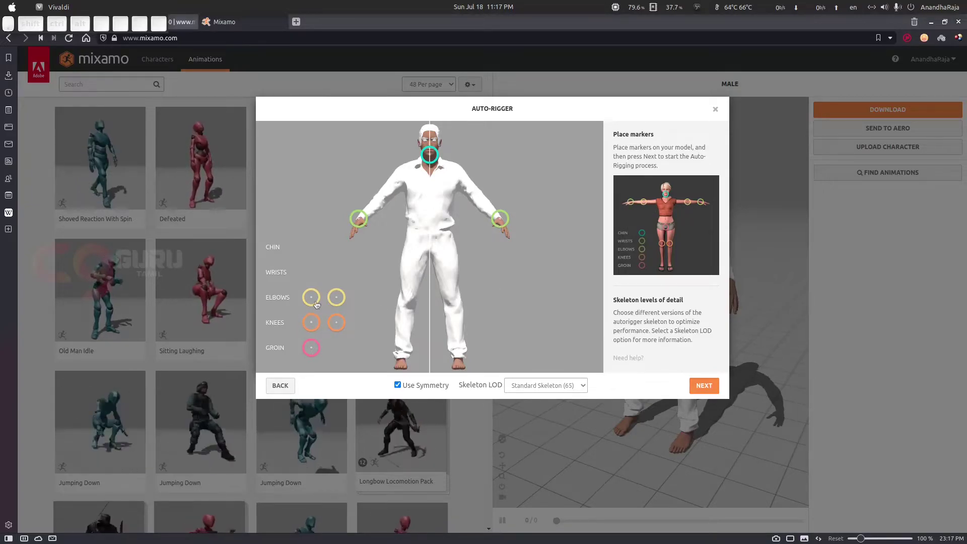
left_click_drag(313, 297, 380, 203)
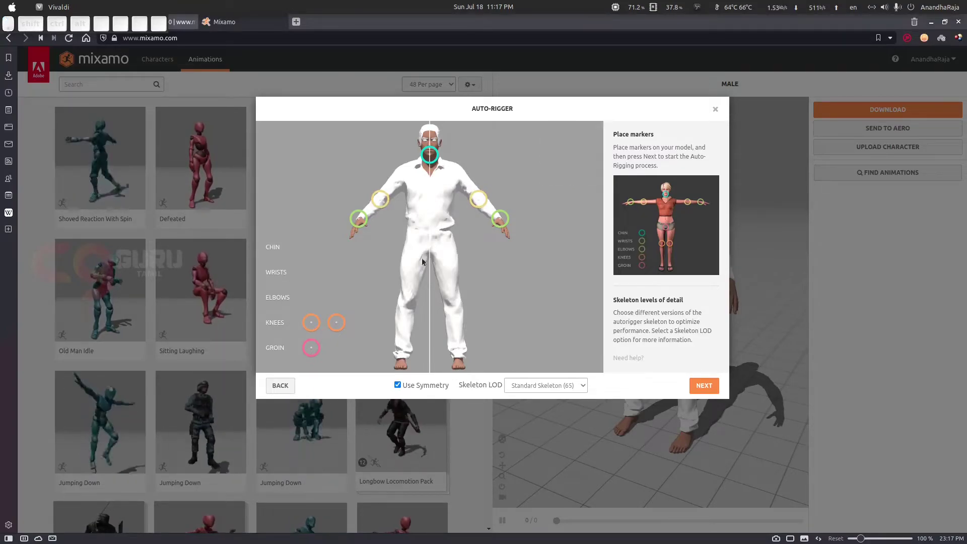
left_click_drag(336, 322, 407, 297)
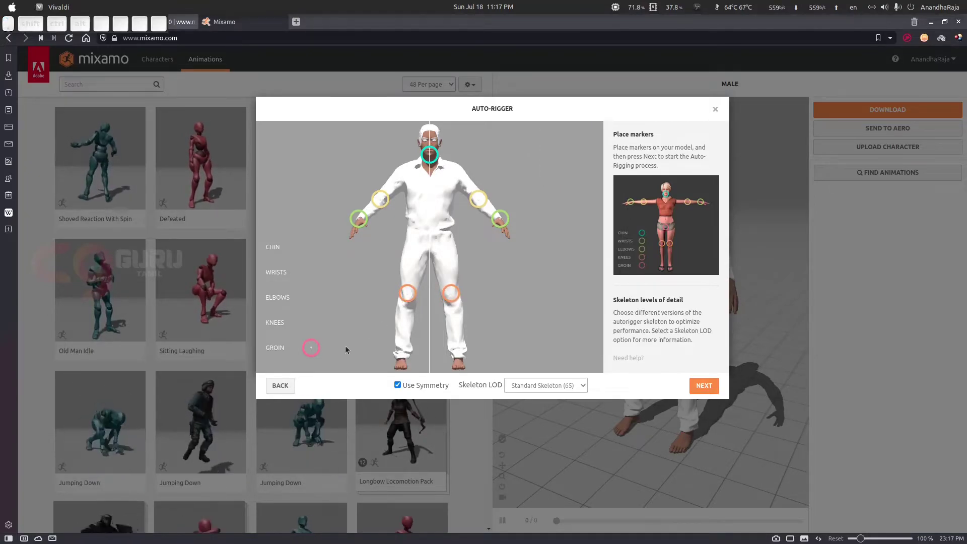
left_click_drag(312, 348, 430, 255)
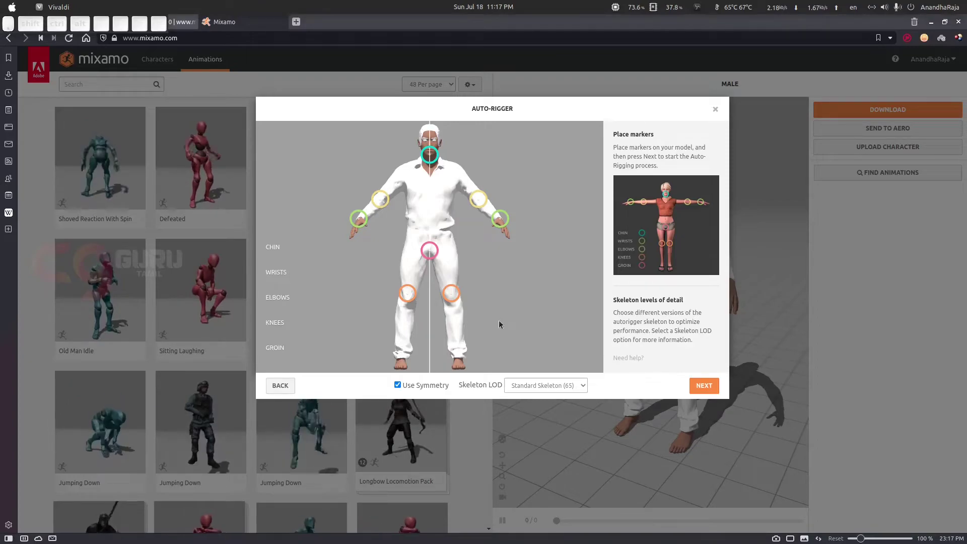
- Choose Standard Skeleton (65) as the skeleton LOD, run the auto-rigging and accept the rigged model as the new character
left_click(541, 386)
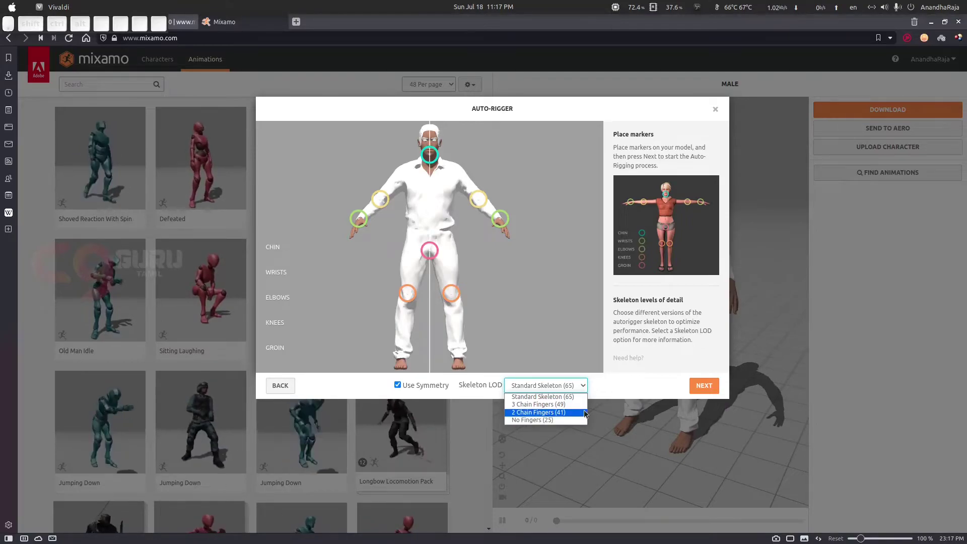
left_click(563, 397)
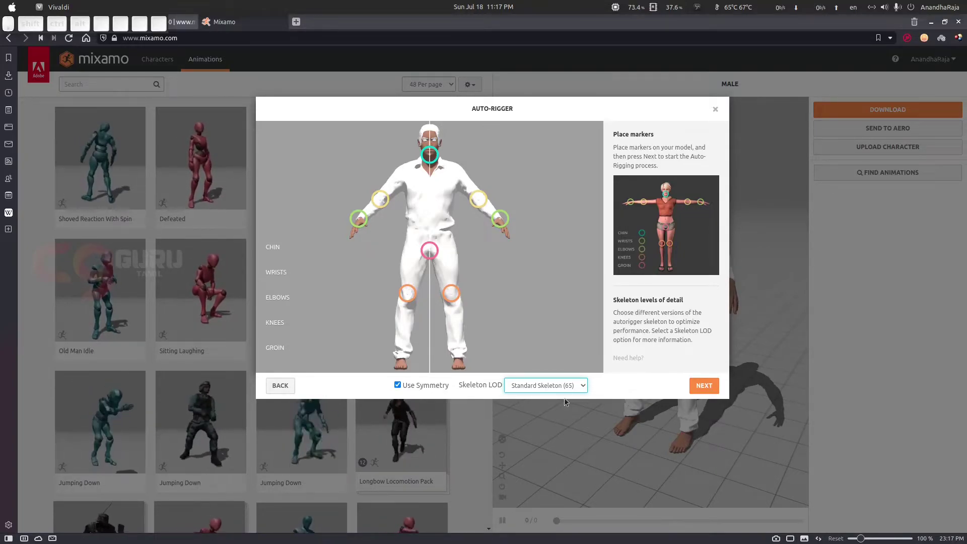
left_click(703, 385)
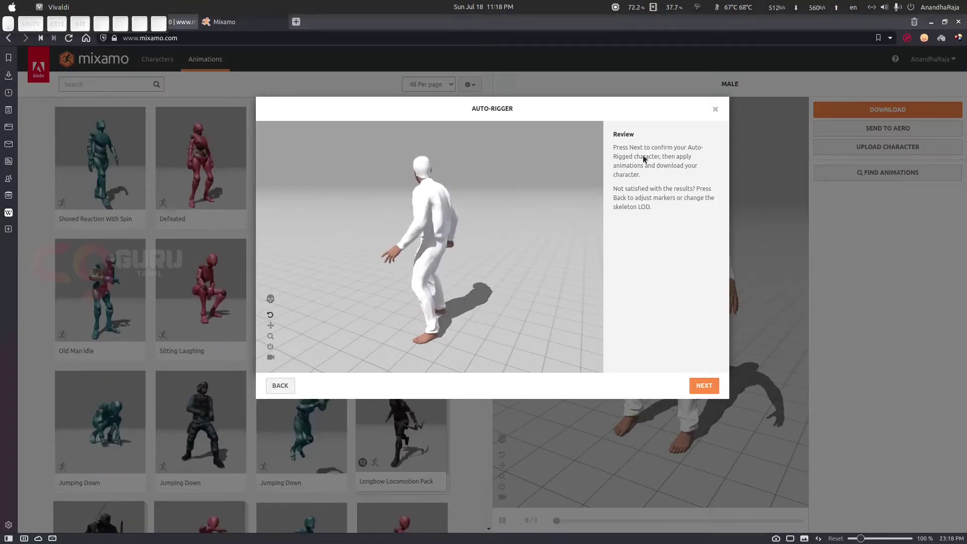
left_click(716, 389)
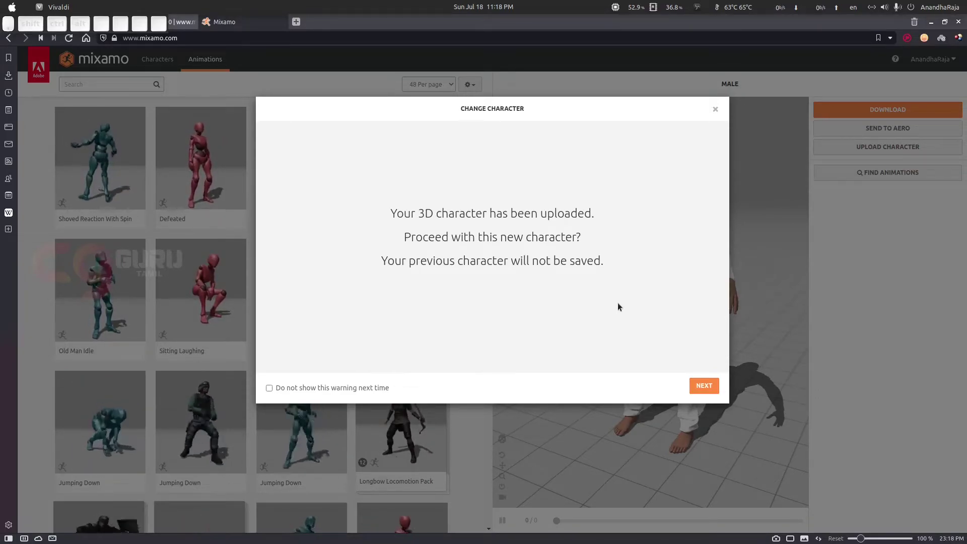
left_click(704, 387)
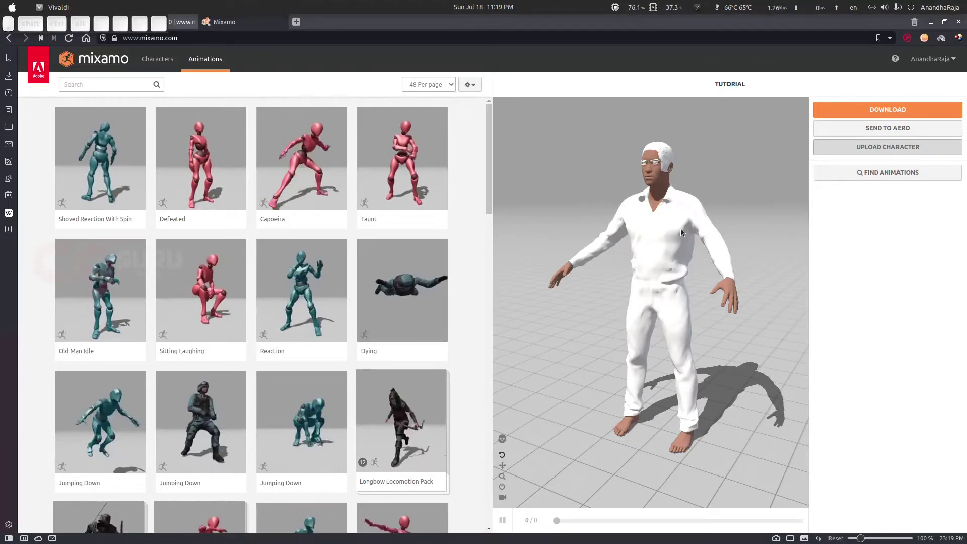
- Try a Jumping Down animation and the Crouch To Stand animation on the rigged character
scroll(209, 271, "down", 1)
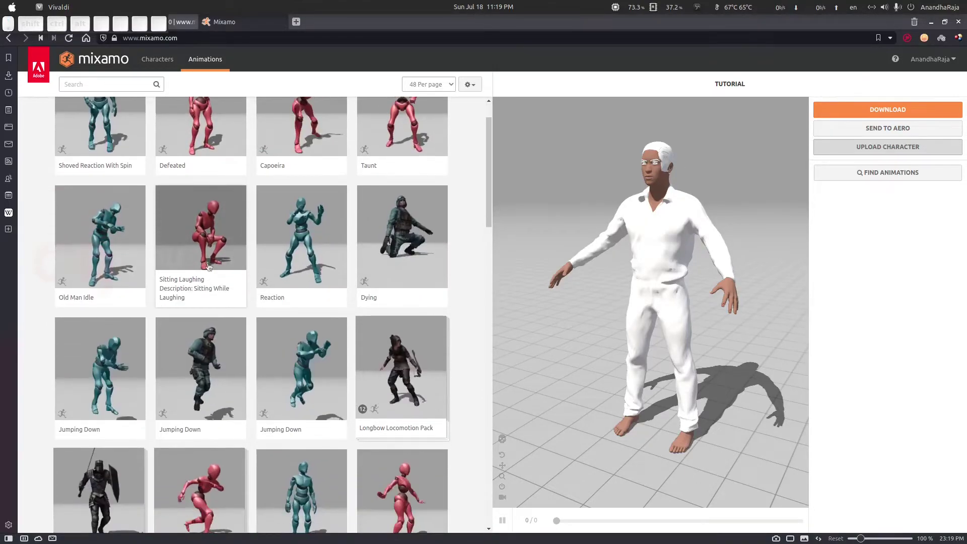
left_click(305, 361)
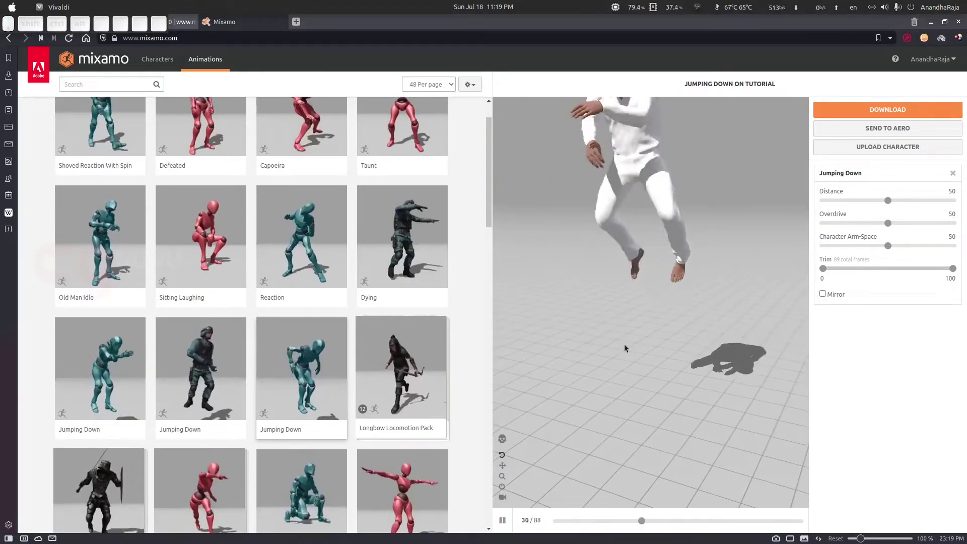
scroll(306, 431, "down", 2)
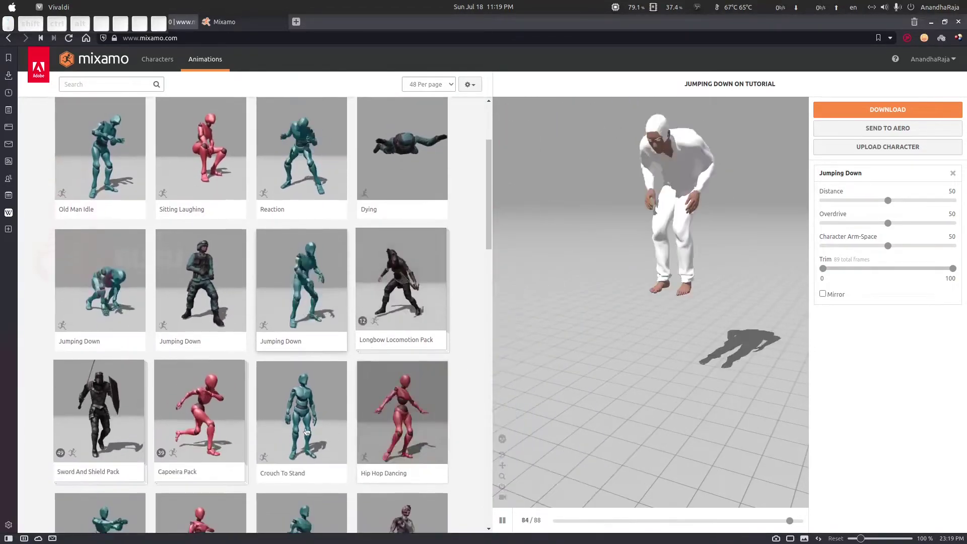
scroll(306, 432, "down", 2)
left_click(302, 352)
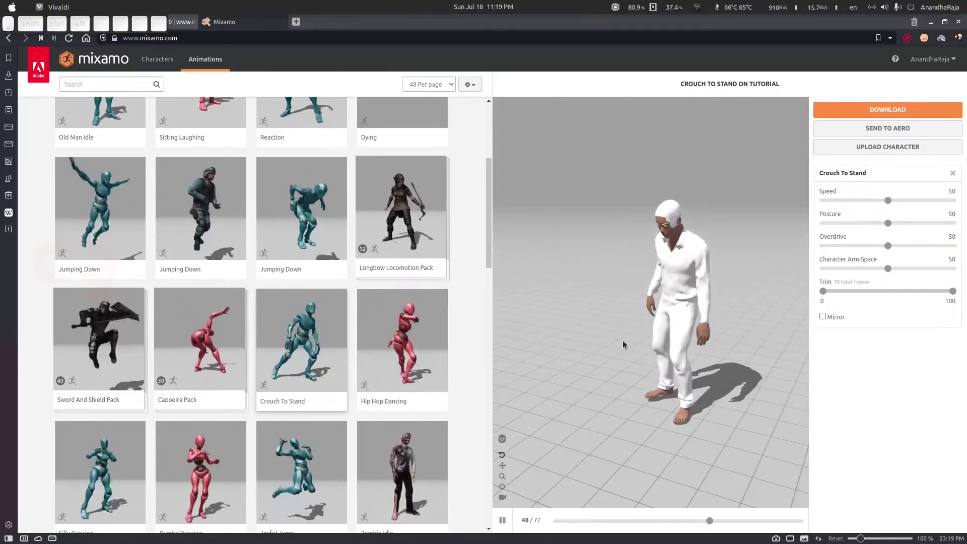
- Filter the animations by the Dance genre and apply the Flair animation to the character
left_click(102, 82)
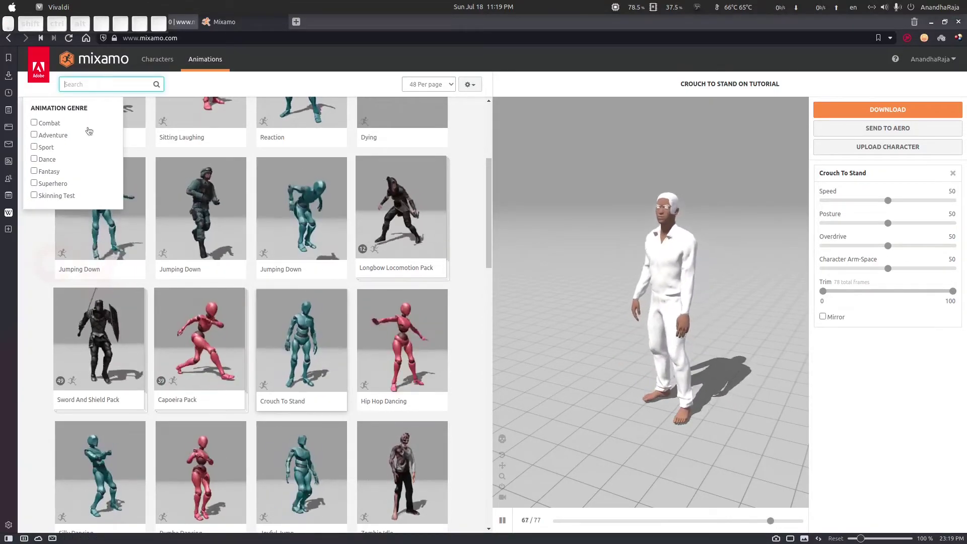
left_click(34, 159)
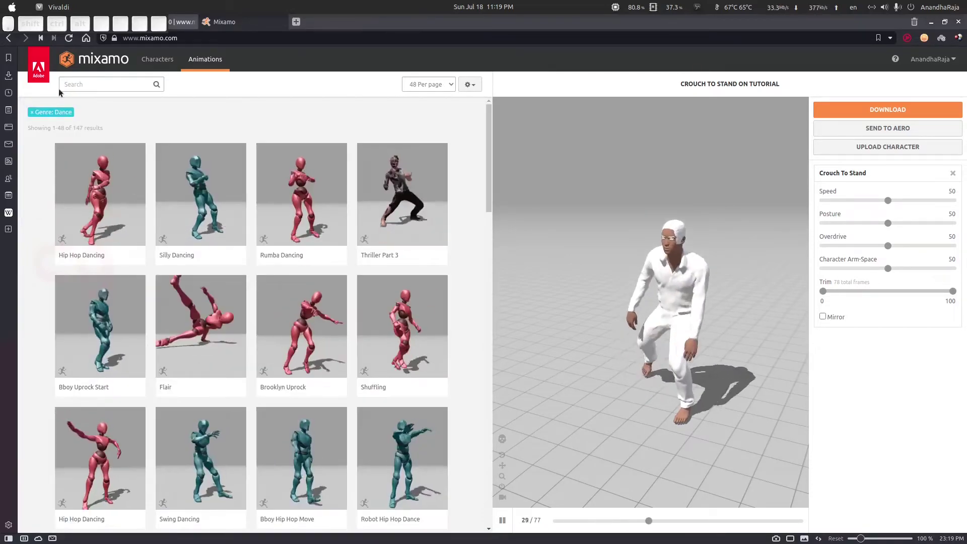
scroll(198, 201, "down", 3)
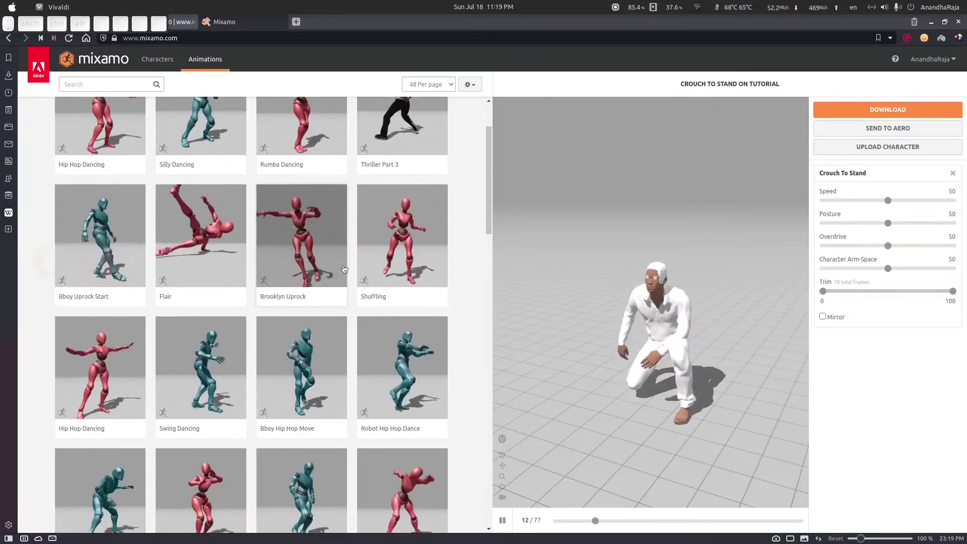
left_click(198, 175)
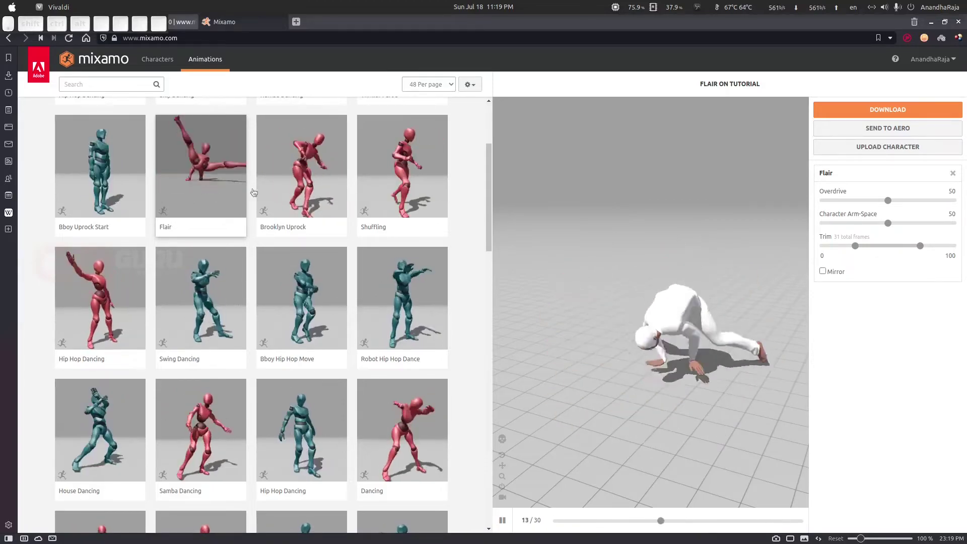
- Find the Breakdance Uprock Var 2 animation in the dance results and apply it to the character
scroll(226, 369, "down", 5)
scroll(276, 357, "up", 1)
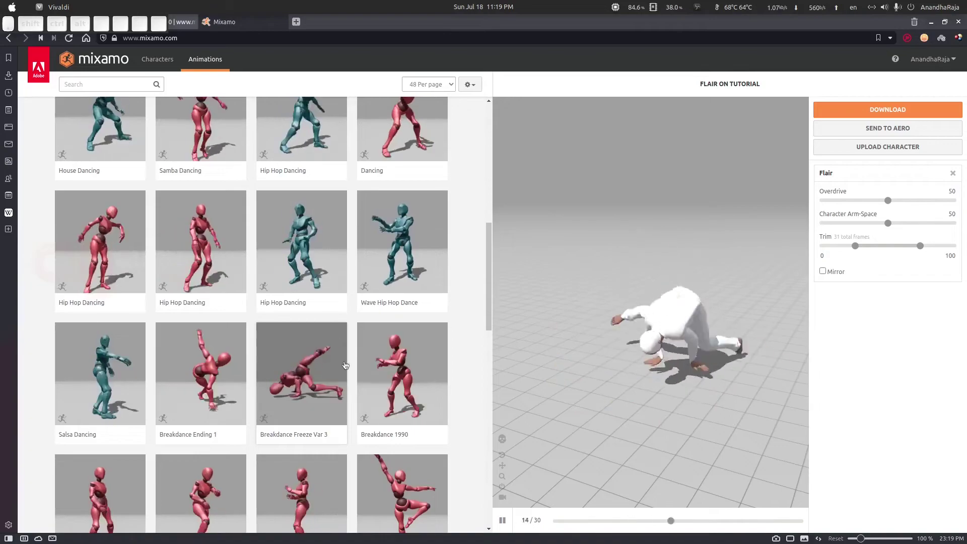
scroll(346, 365, "down", 7)
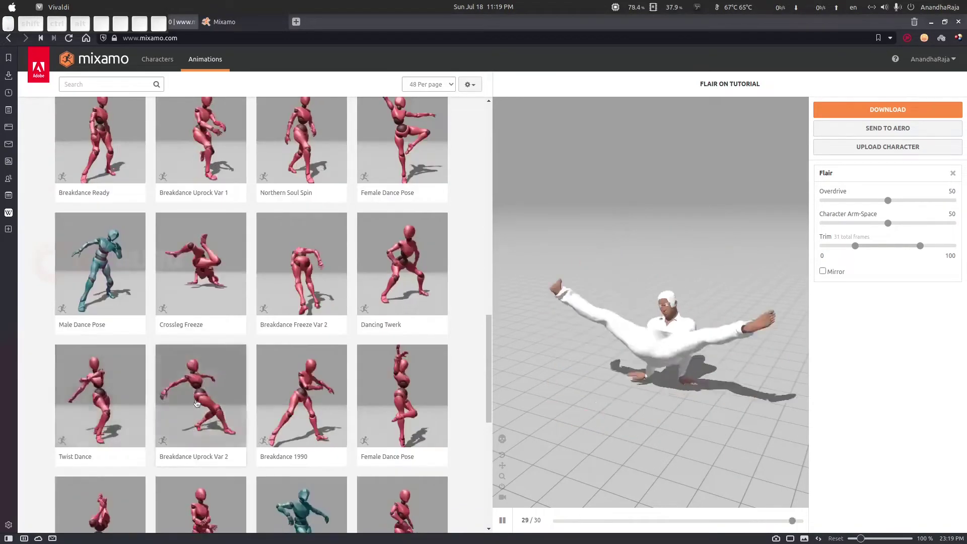
left_click(197, 402)
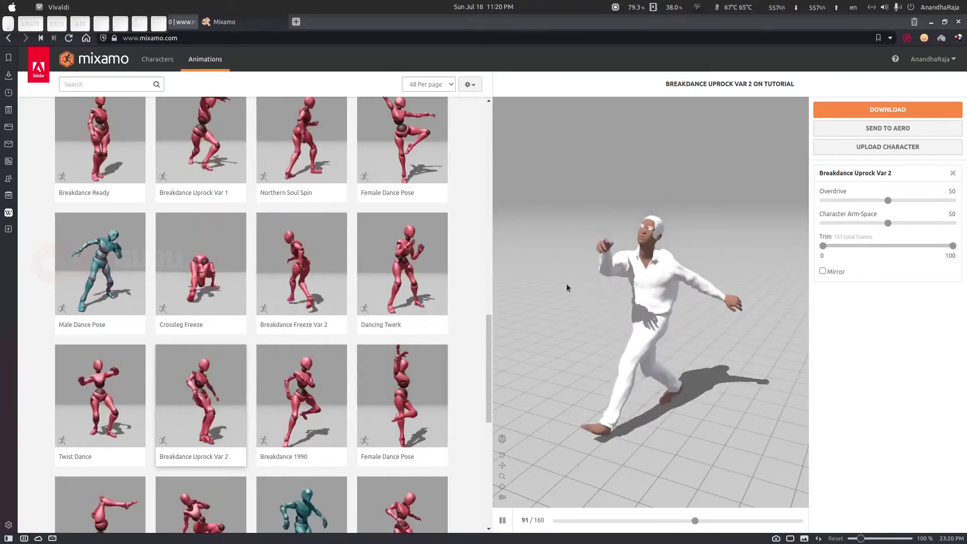
left_click_drag(641, 141, 640, 140)
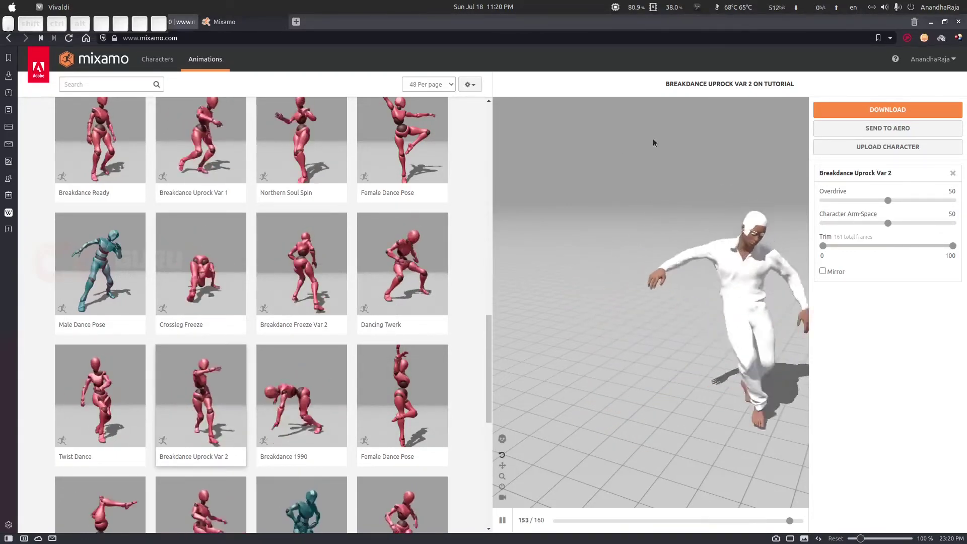
- Open the download settings for the animated character and use FBX Binary(.fbx) as the format with skin included
left_click(879, 110)
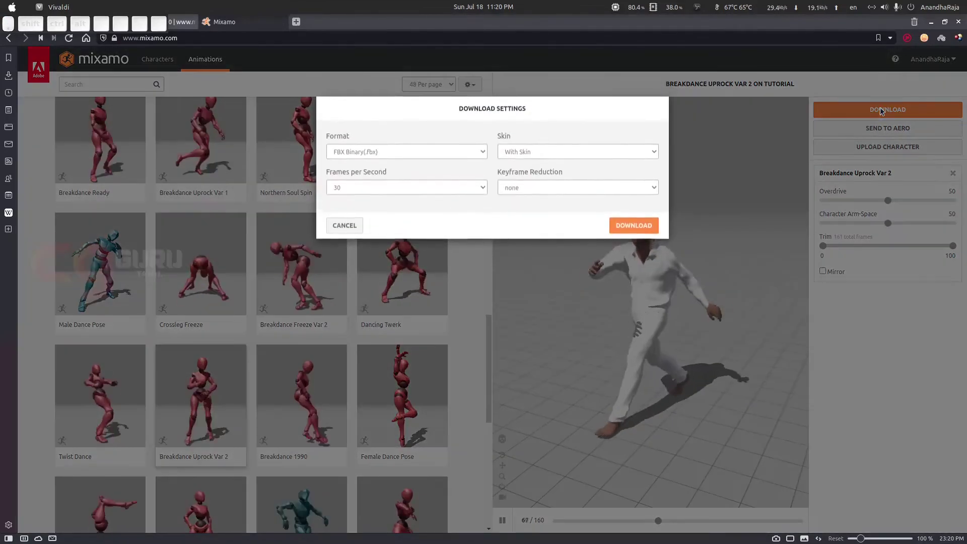
left_click(356, 152)
left_click(373, 151)
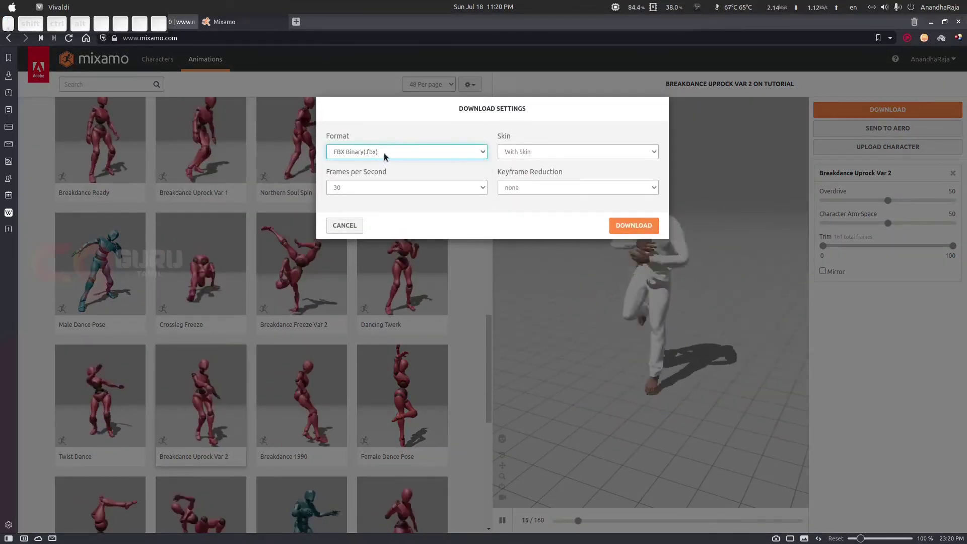
left_click(383, 153)
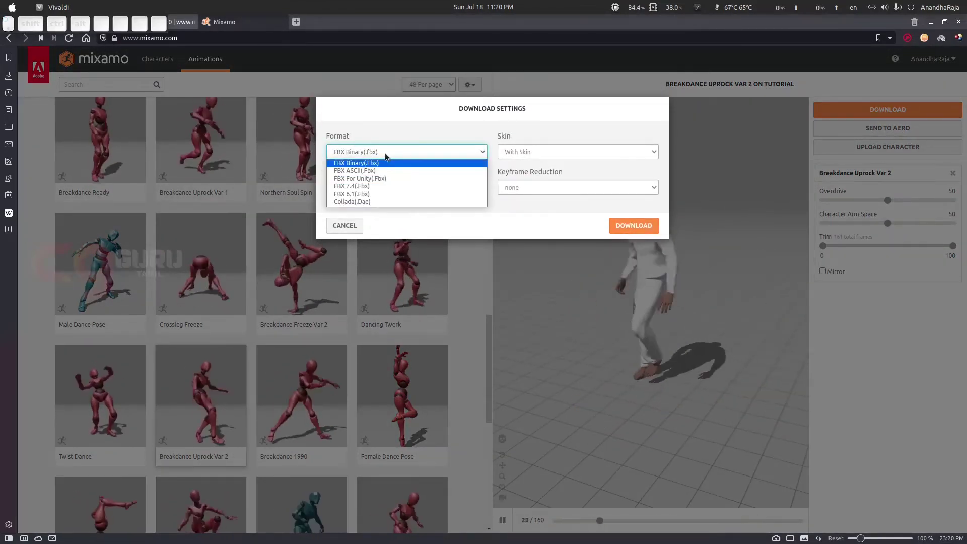
left_click(407, 135)
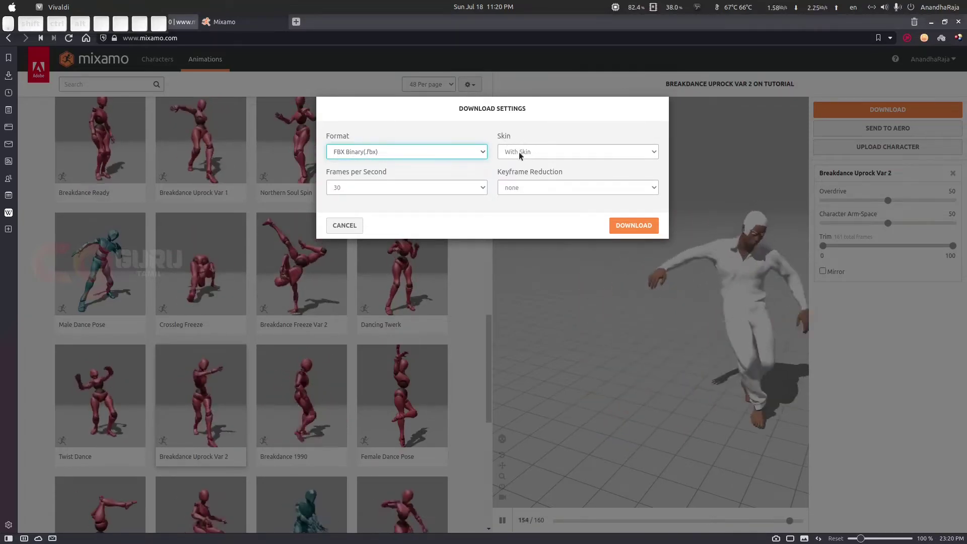
left_click(553, 151)
left_click(552, 159)
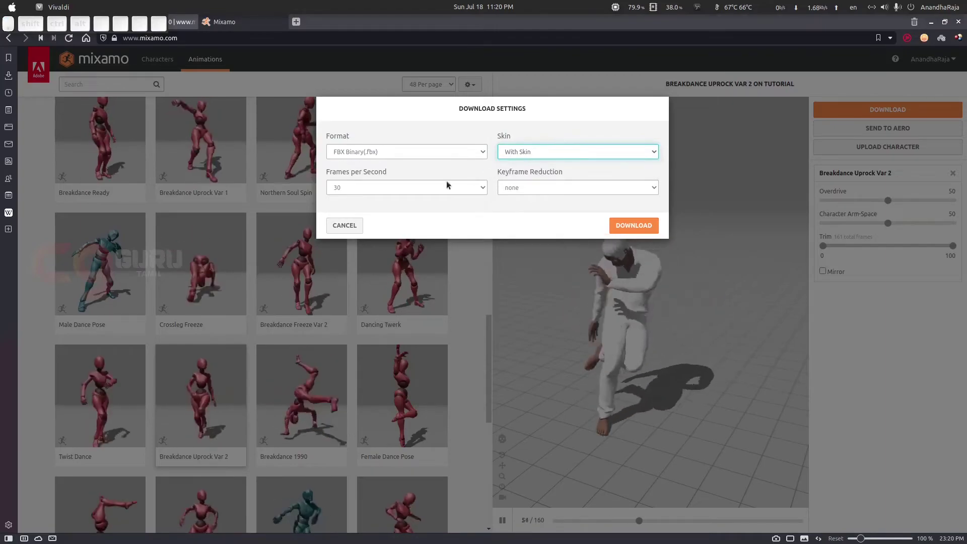
- Keep 30 frames per second and no keyframe reduction, then download and save Breakdance Uprock Var 2.fbx
left_click(479, 186)
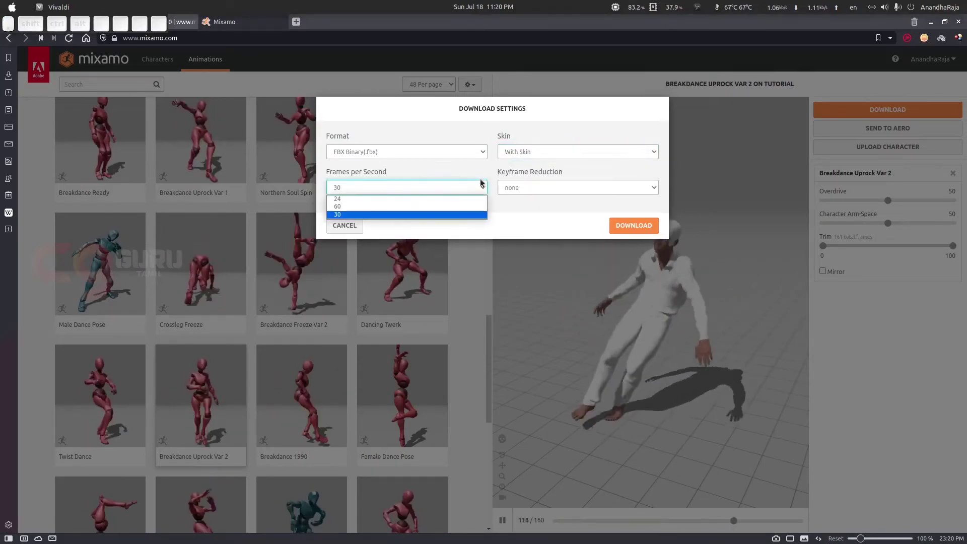
left_click(436, 214)
left_click(530, 182)
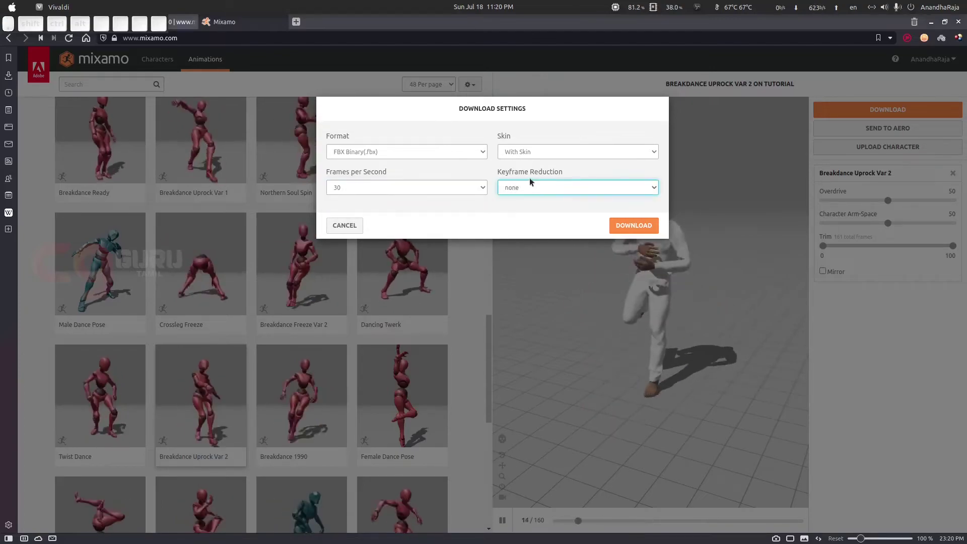
left_click(629, 229)
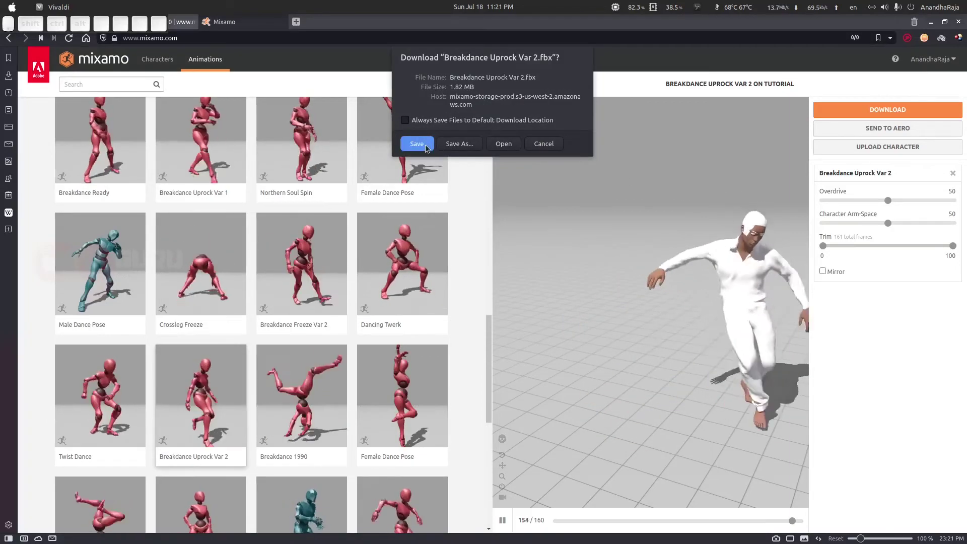
left_click(425, 145)
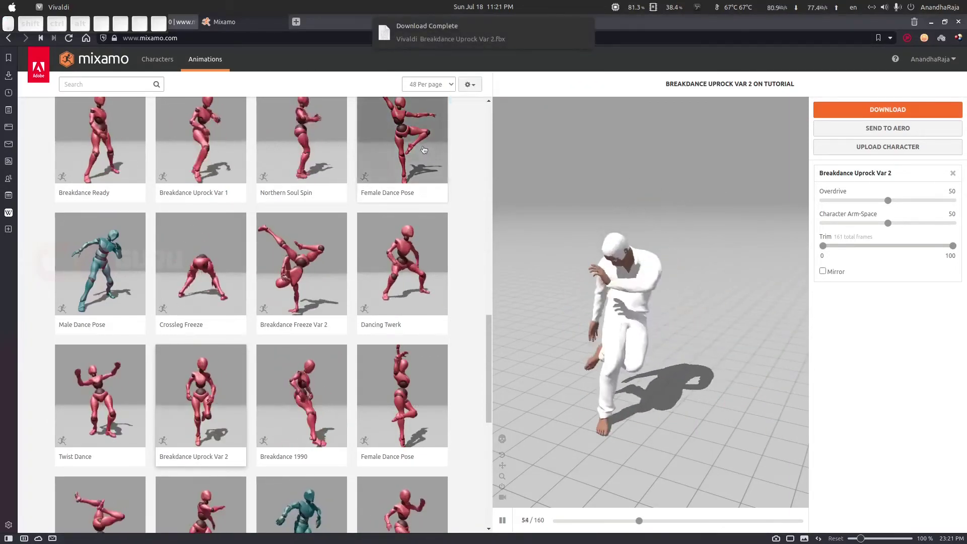
- Check the Downloads folder in the file manager for Breakdance Uprock Var 2.fbx and minimize the window
left_click(280, 22)
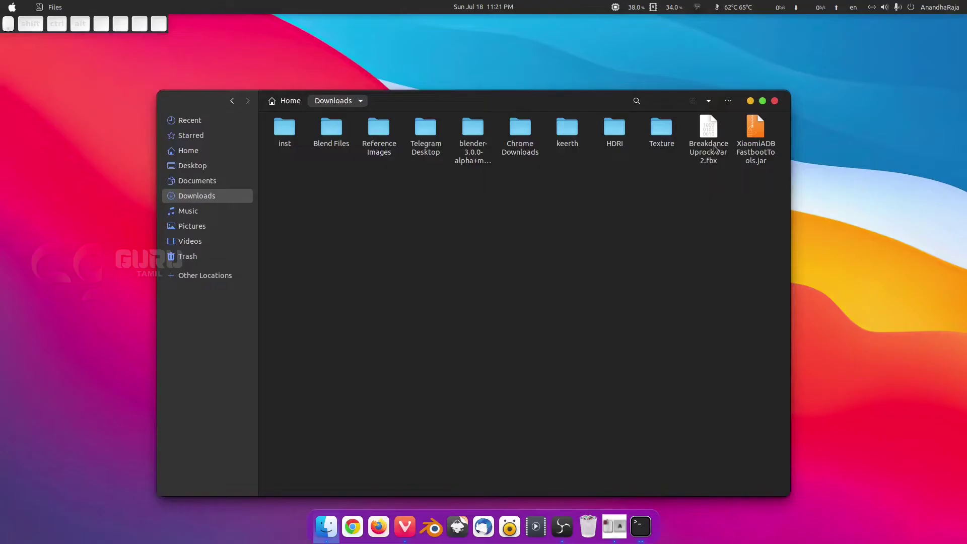
left_click(750, 101)
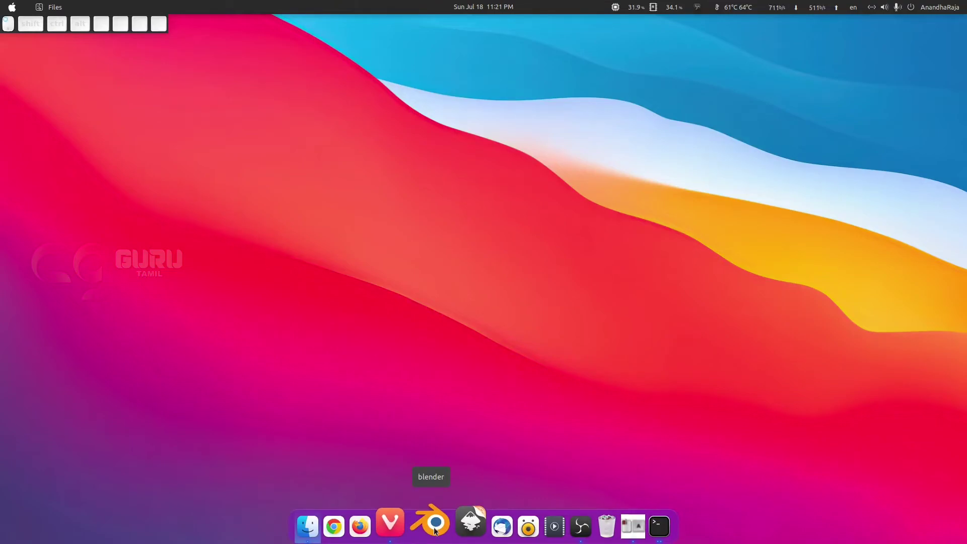
- Launch Blender and clear the default scene by deleting the cube, light and camera
left_click(435, 526)
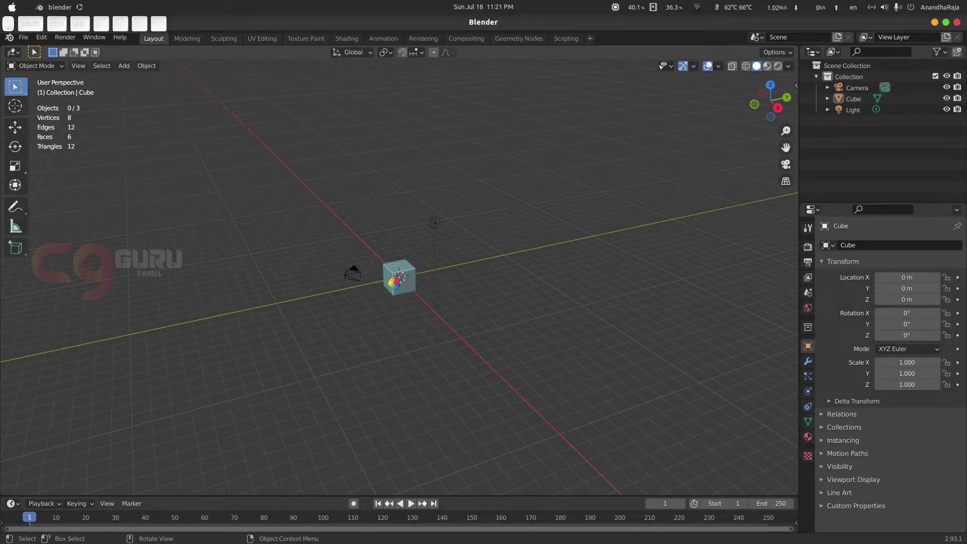
left_click(399, 276)
key("Delete")
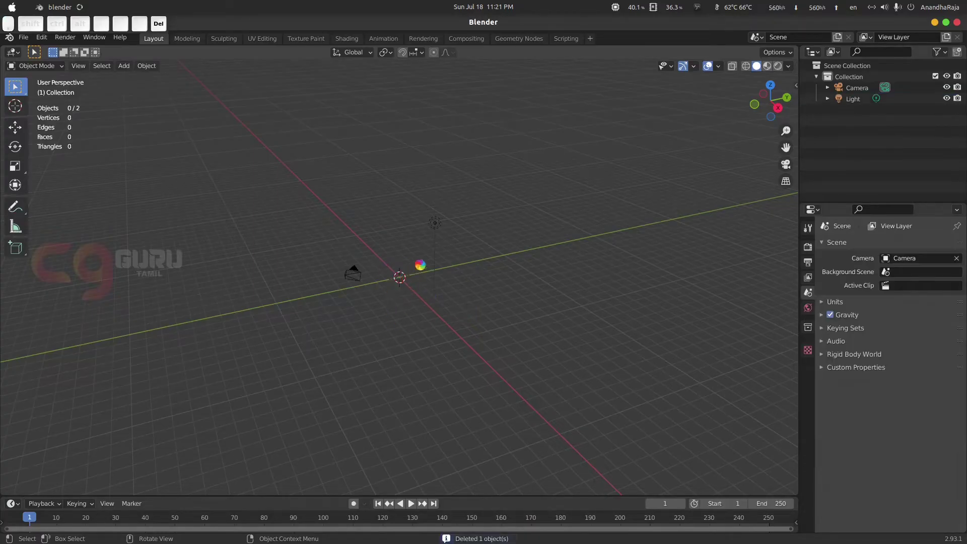
left_click(434, 224)
key("Delete")
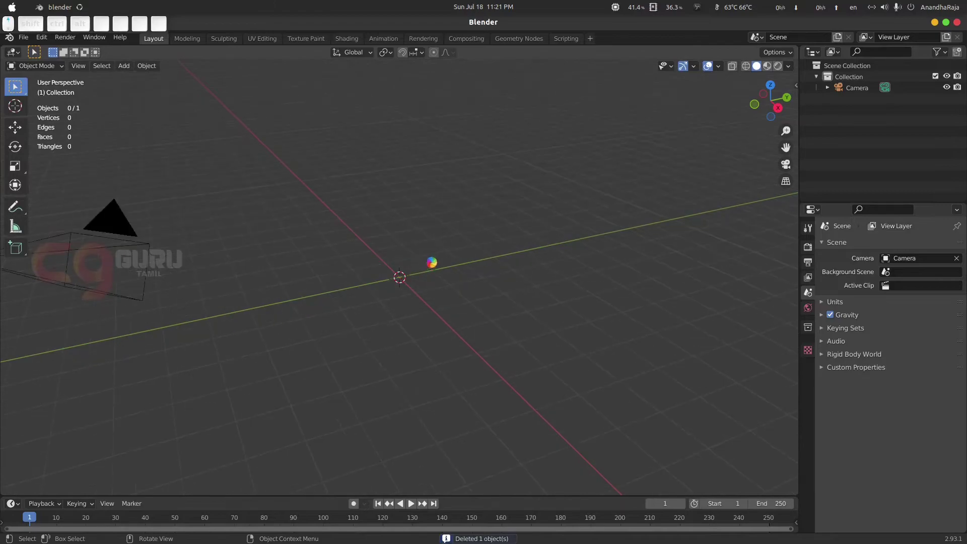
key("a")
key("Delete")
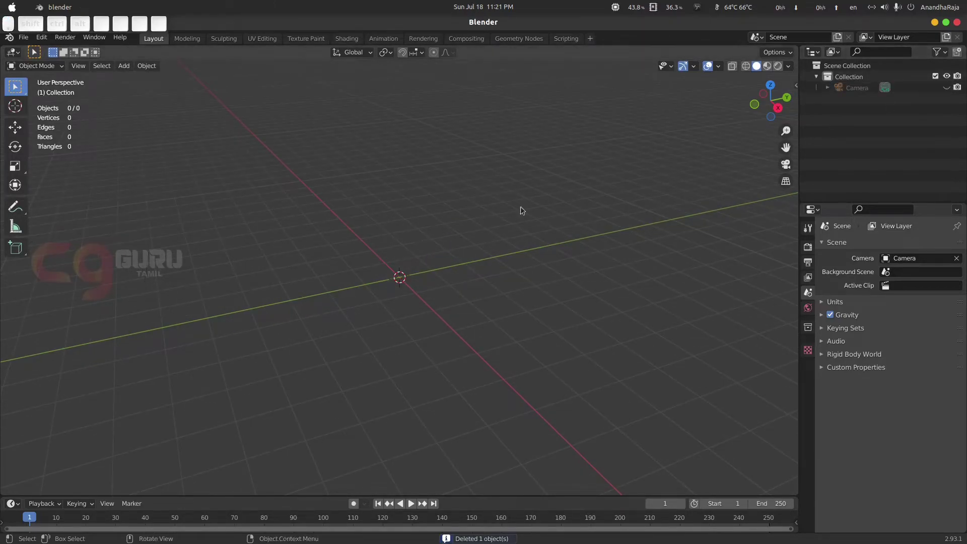
- Import Breakdance Uprock Var 2.fbx from the Downloads folder with the default FBX import settings and inspect the character's size
left_click(23, 37)
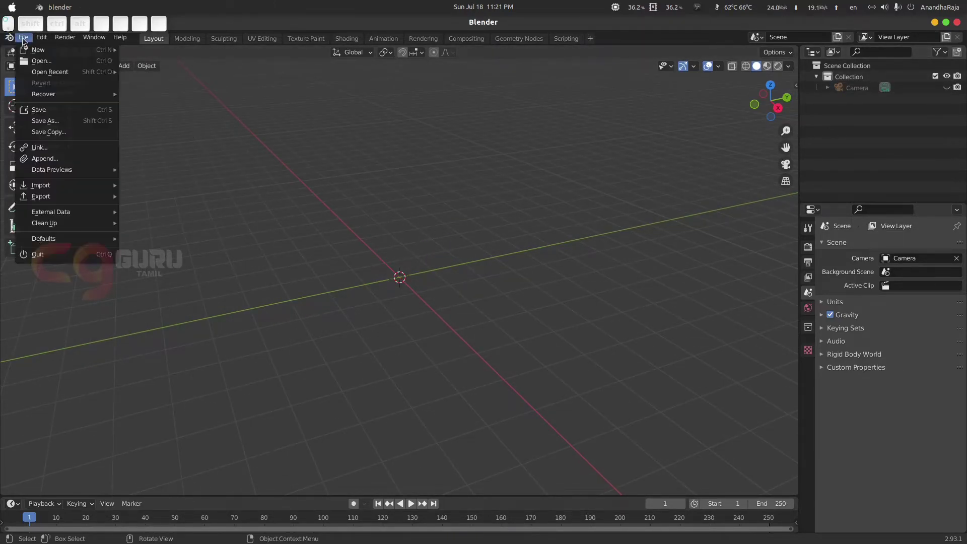
mouse_move(76, 191)
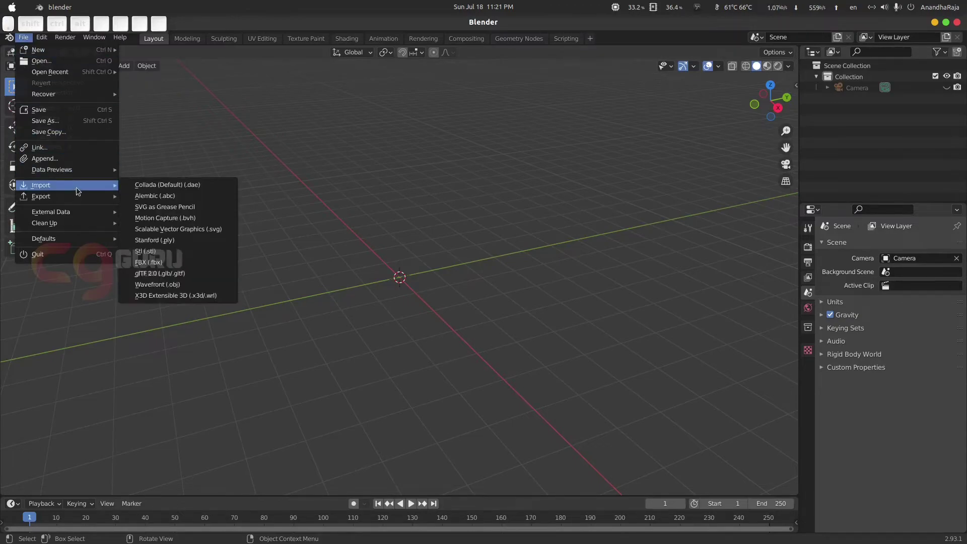
left_click(193, 264)
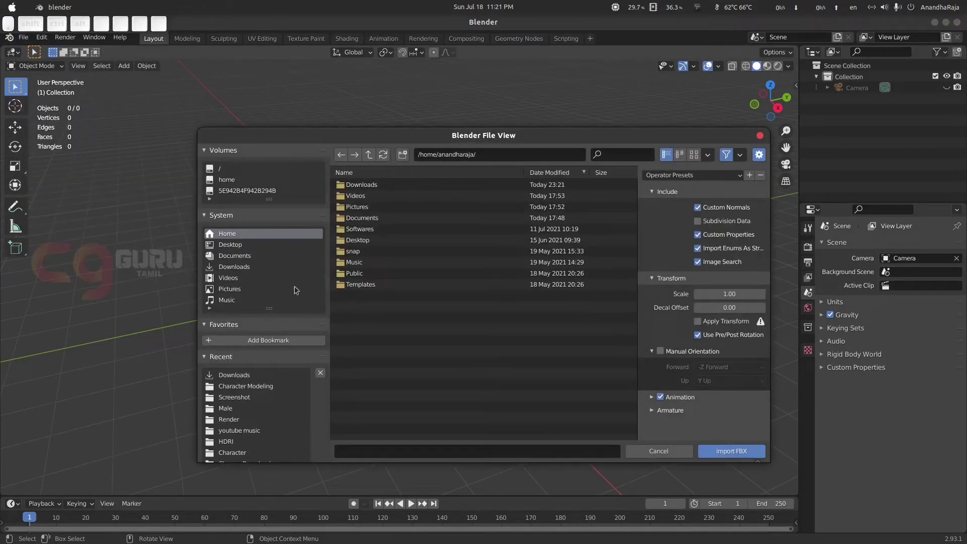
left_click(249, 268)
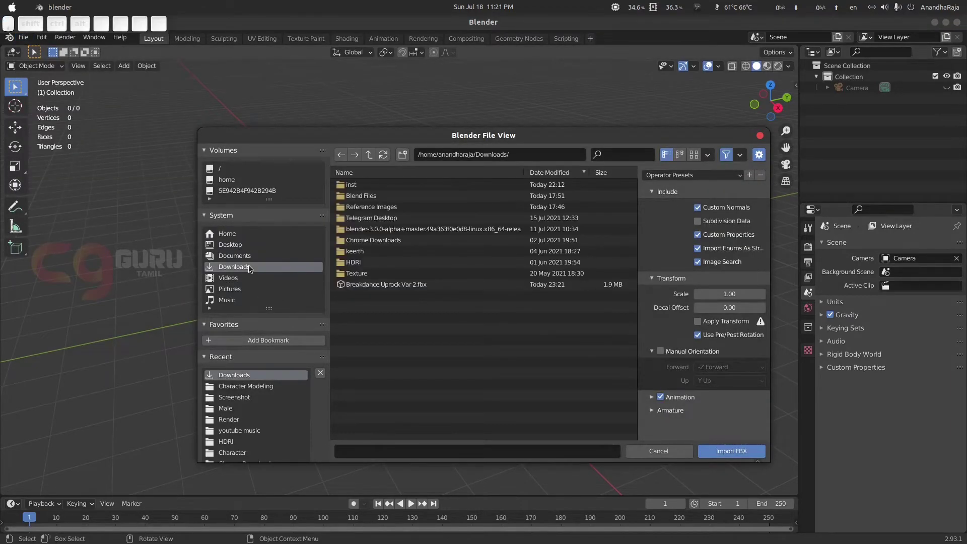
left_click(376, 285)
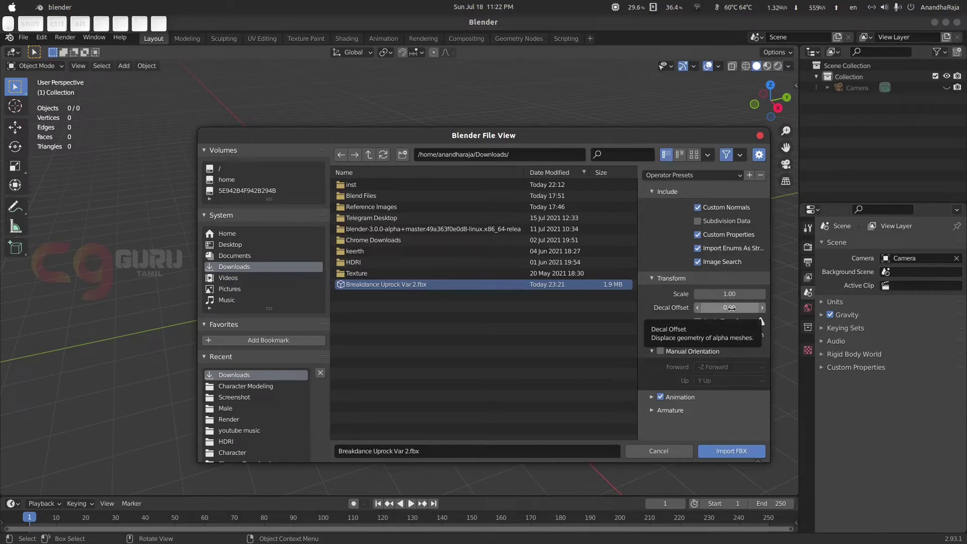
left_click(735, 451)
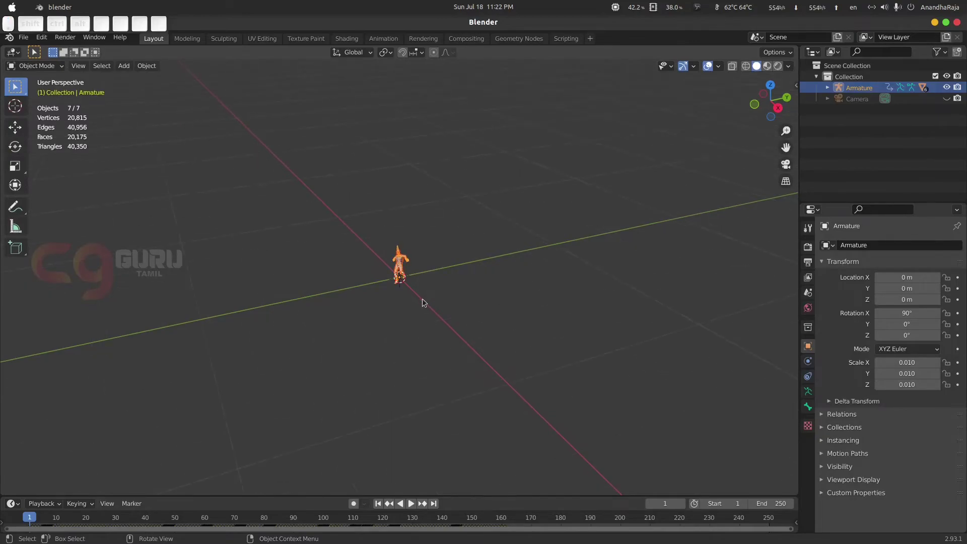
scroll(417, 296, "up", 8)
scroll(425, 275, "down", 7)
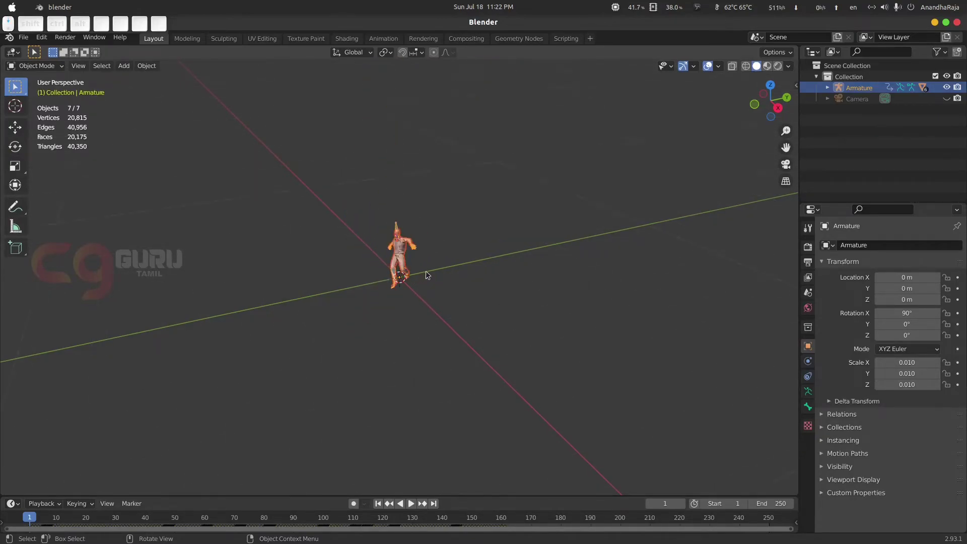
scroll(413, 285, "up", 3)
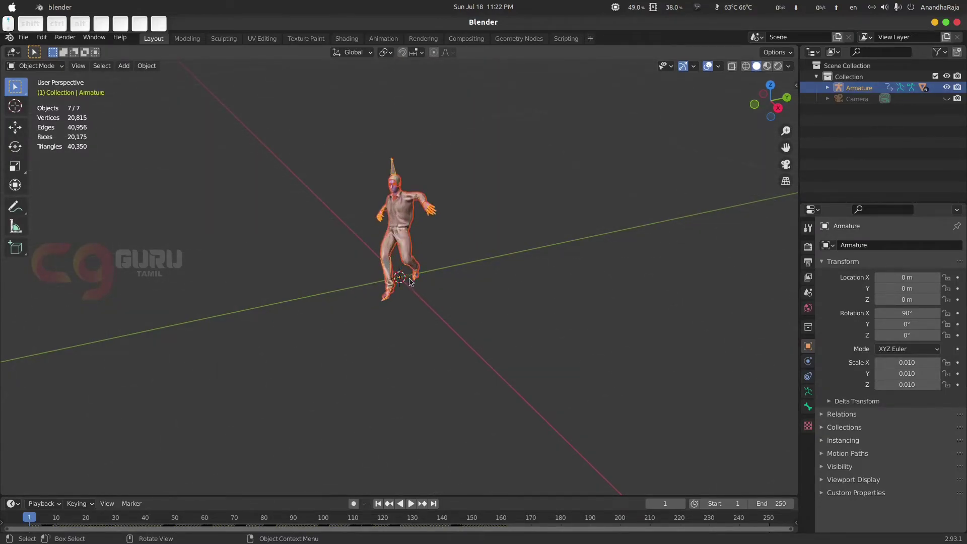
- Delete the imported character together with its armature
left_click(309, 129)
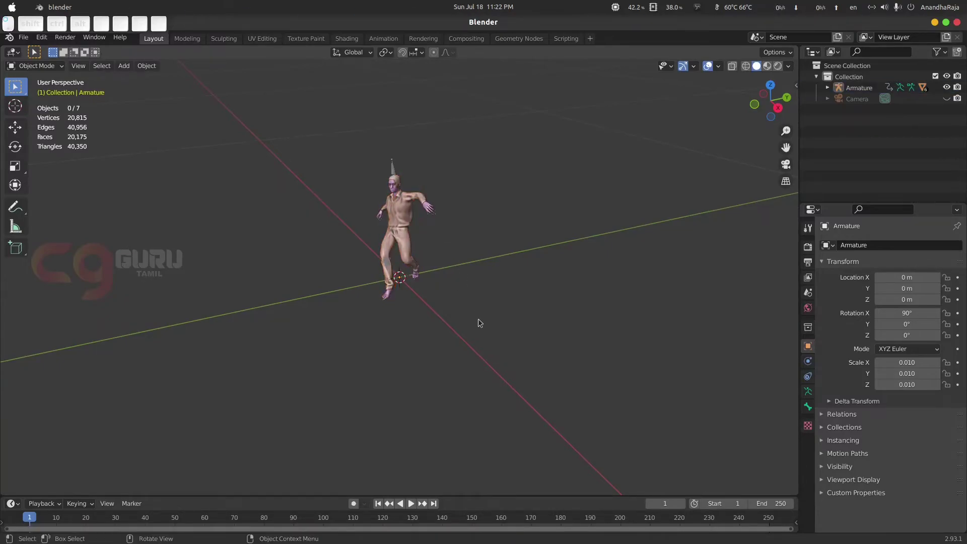
left_click_drag(331, 346, 498, 146)
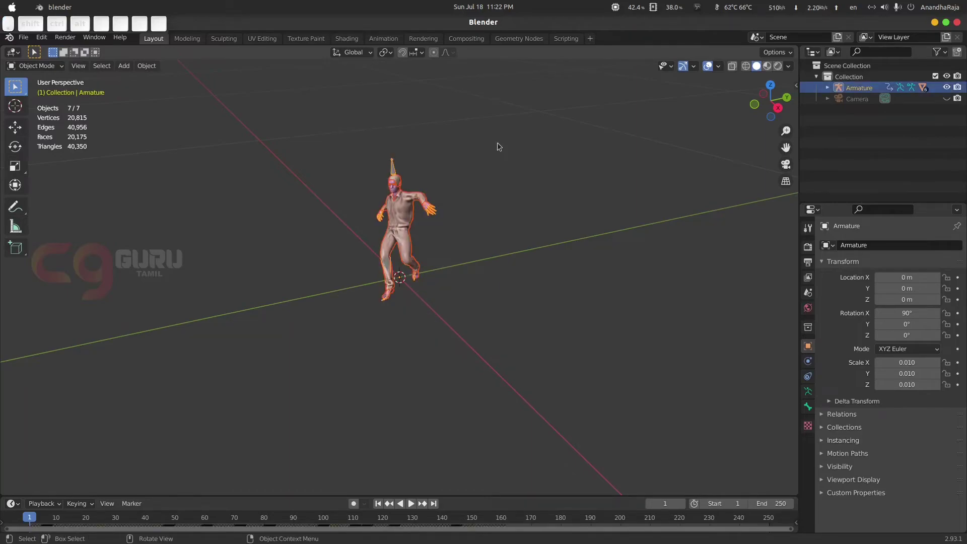
key("Delete")
- Import Breakdance Uprock Var 2.fbx with the import scale set to 10
left_click(24, 38)
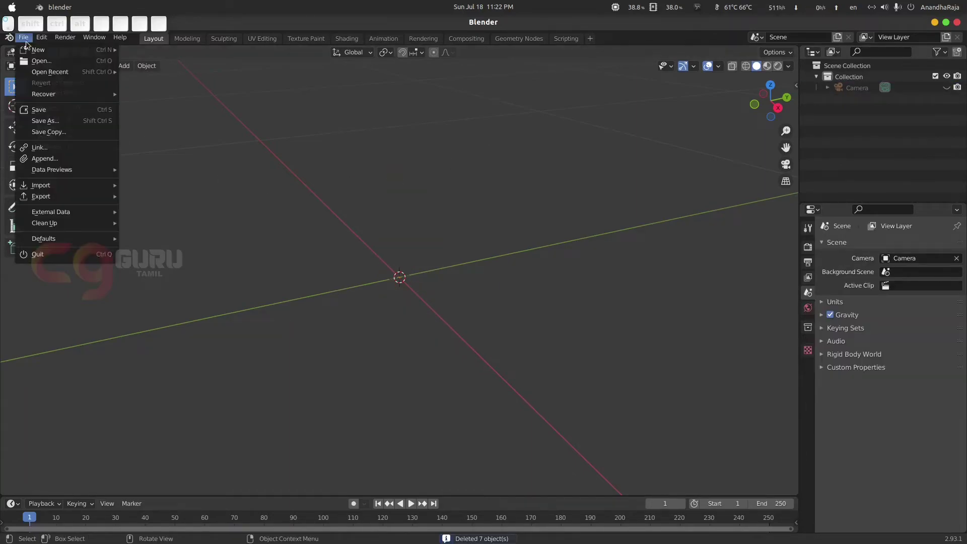
mouse_move(61, 186)
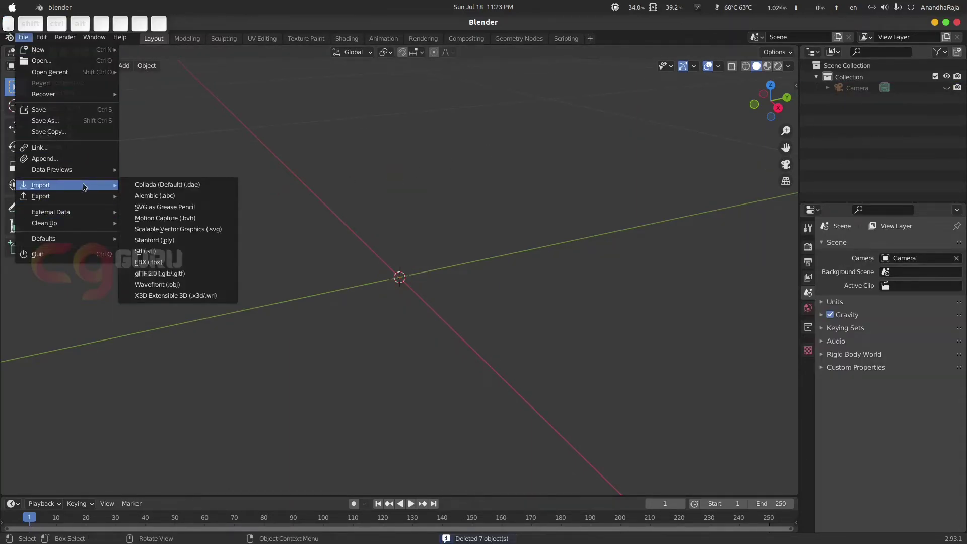
left_click(151, 262)
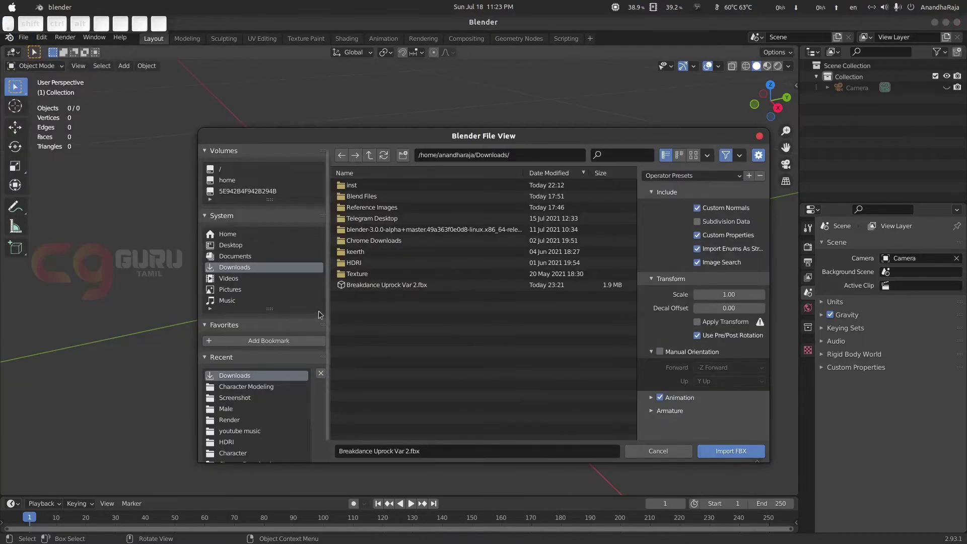
left_click(360, 285)
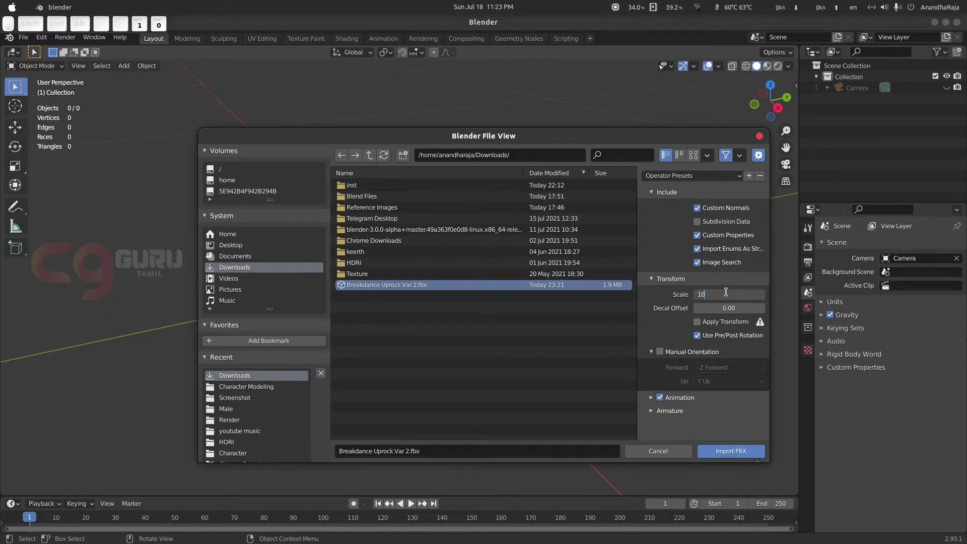
left_click(733, 451)
middle_click_drag(500, 344, 541, 332)
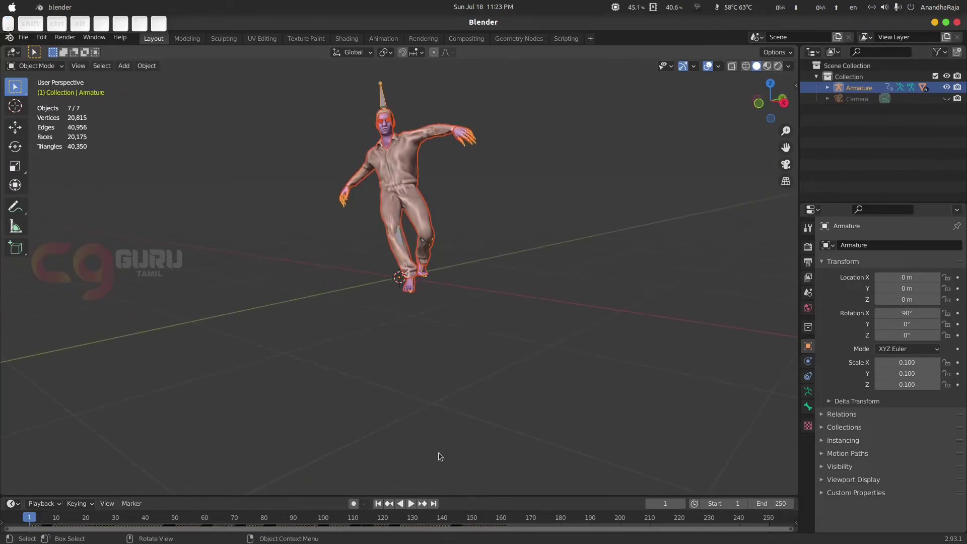
- Enlarge the timeline area, find the animation's last keyframe and move the playhead there, to frame 161
left_click_drag(486, 494, 486, 394)
scroll(209, 443, "up", 8)
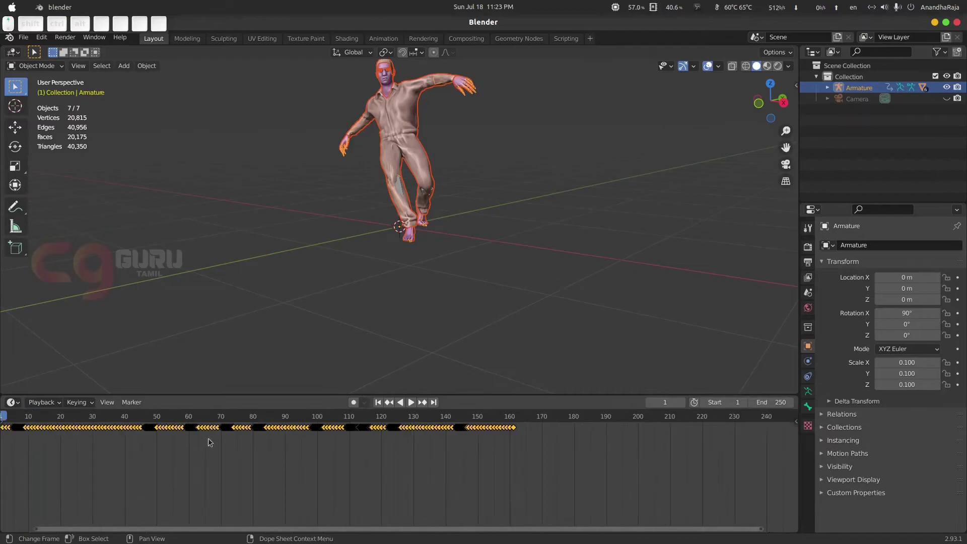
scroll(357, 447, "up", 4)
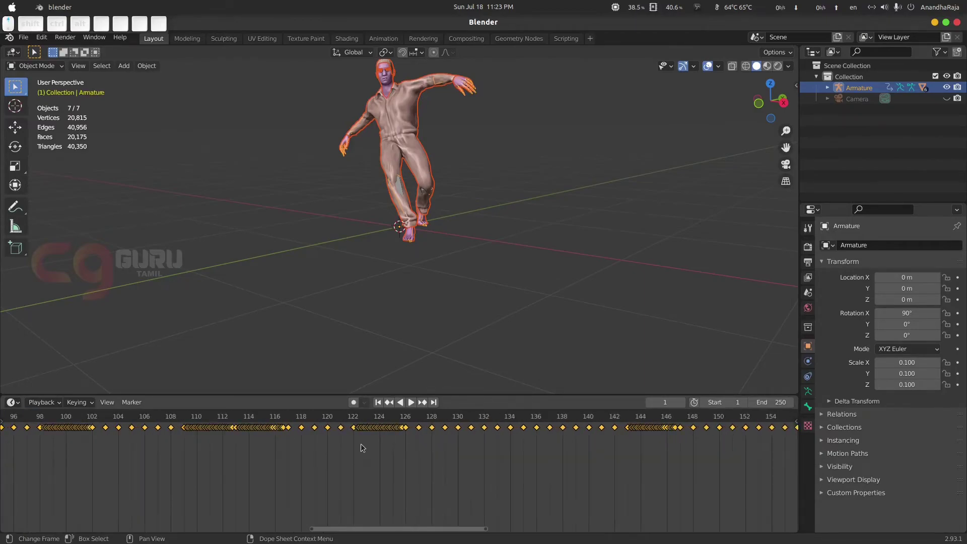
left_click_drag(394, 533, 457, 530)
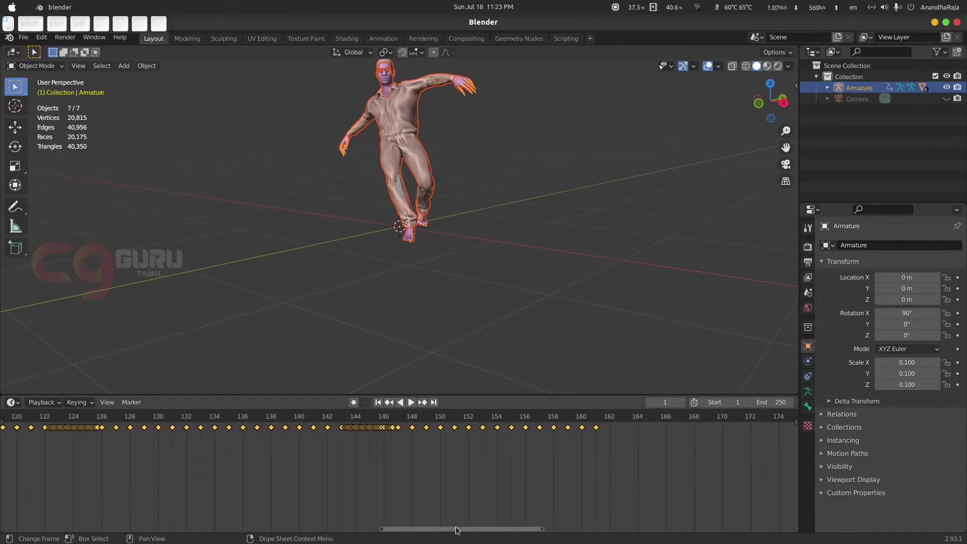
left_click(595, 416)
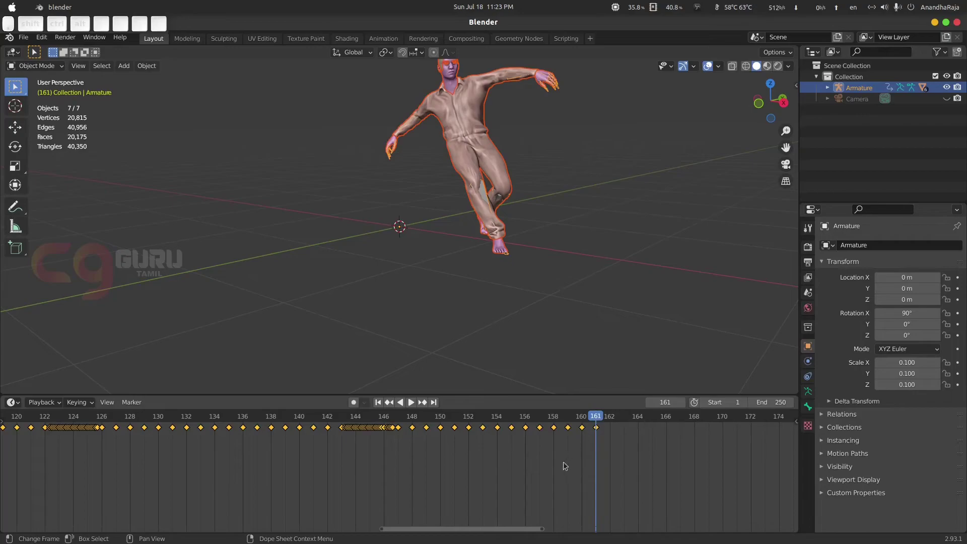
- Play the dance animation from the first frame and stop playback
left_click(378, 403)
key("space")
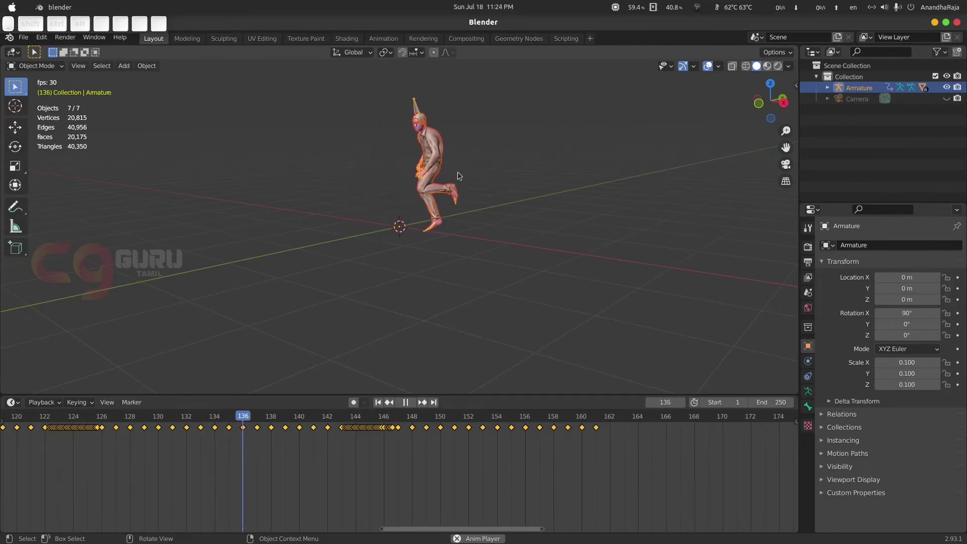
key("space")
- Set the scene's end frame to 162 and play the animation with the shortened range
left_click(766, 402)
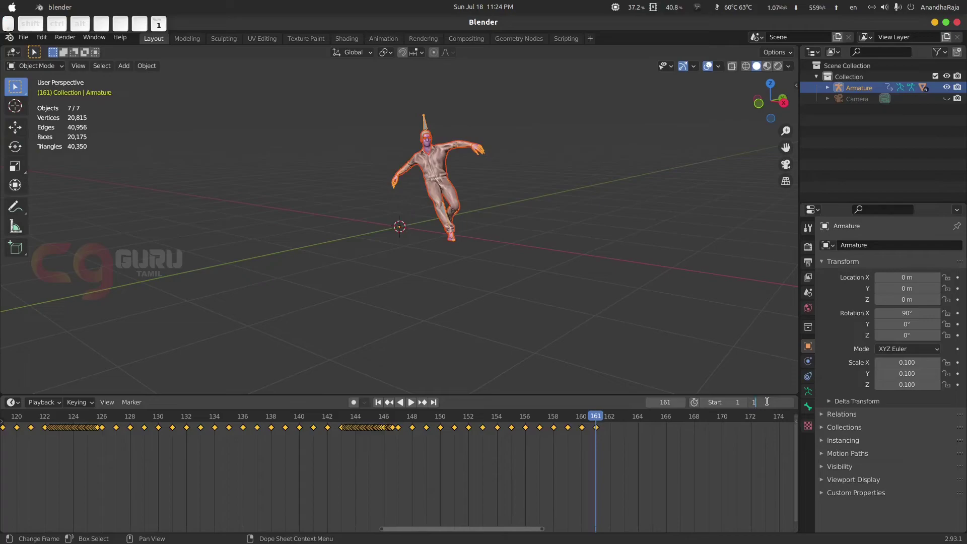
key("Return")
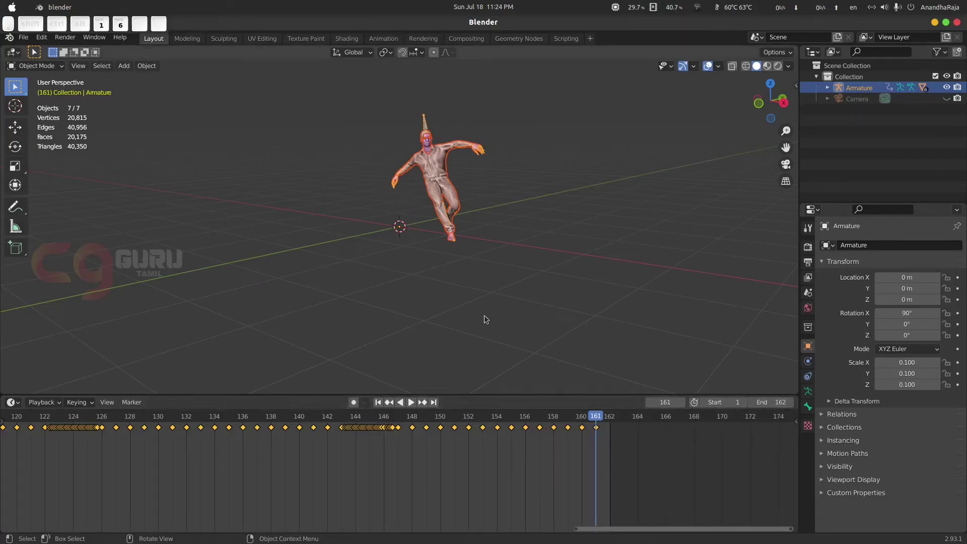
key("space")
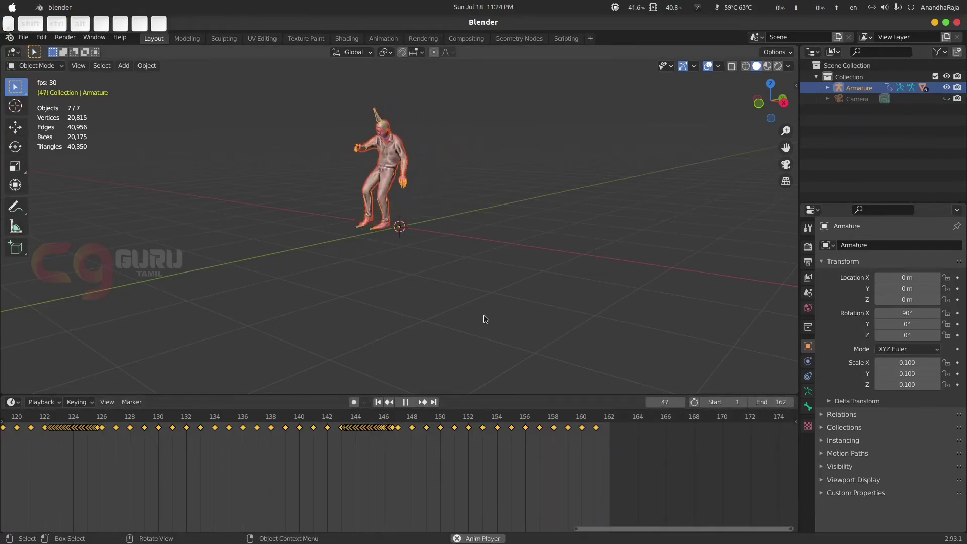